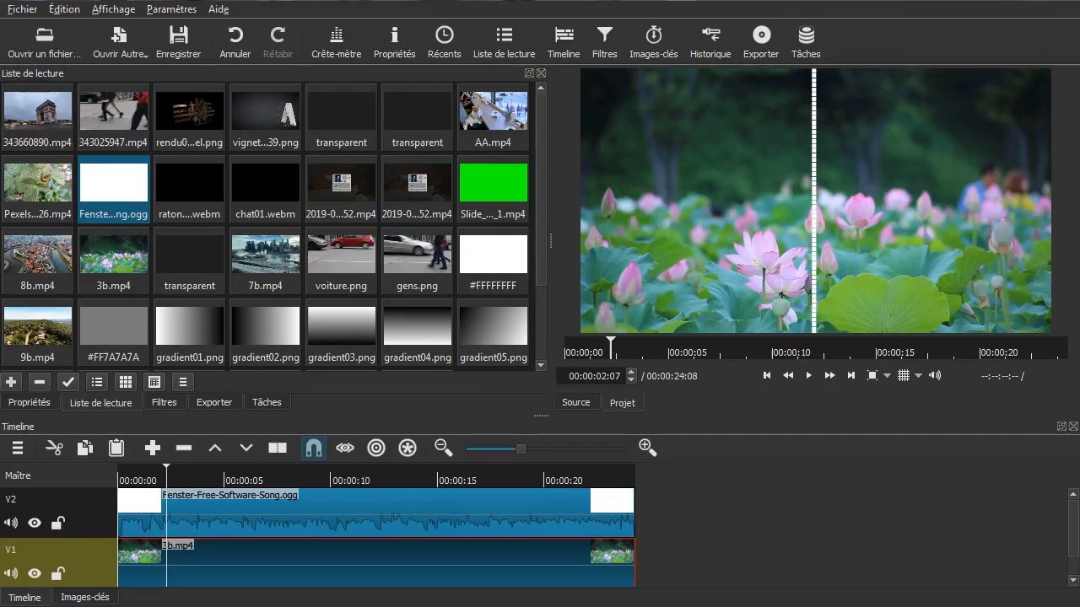
Step: Remove the V2 and V1 tracks to empty the timeline
{"action": "left_click", "coordinate": [104, 524]}
{"action": "right_click", "coordinate": [104, 523]}
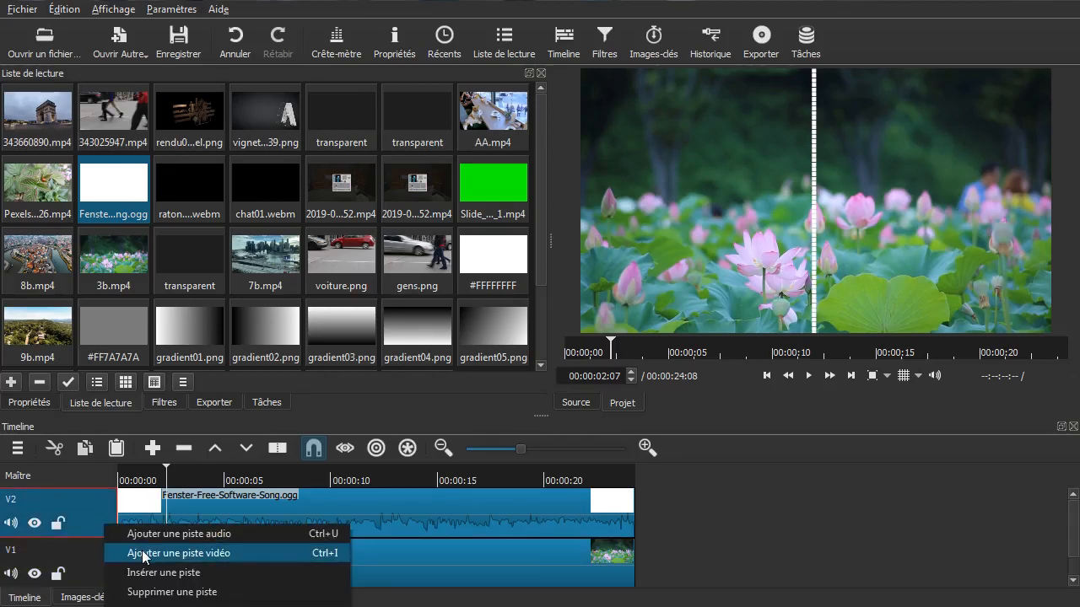
{"action": "left_click", "coordinate": [128, 592]}
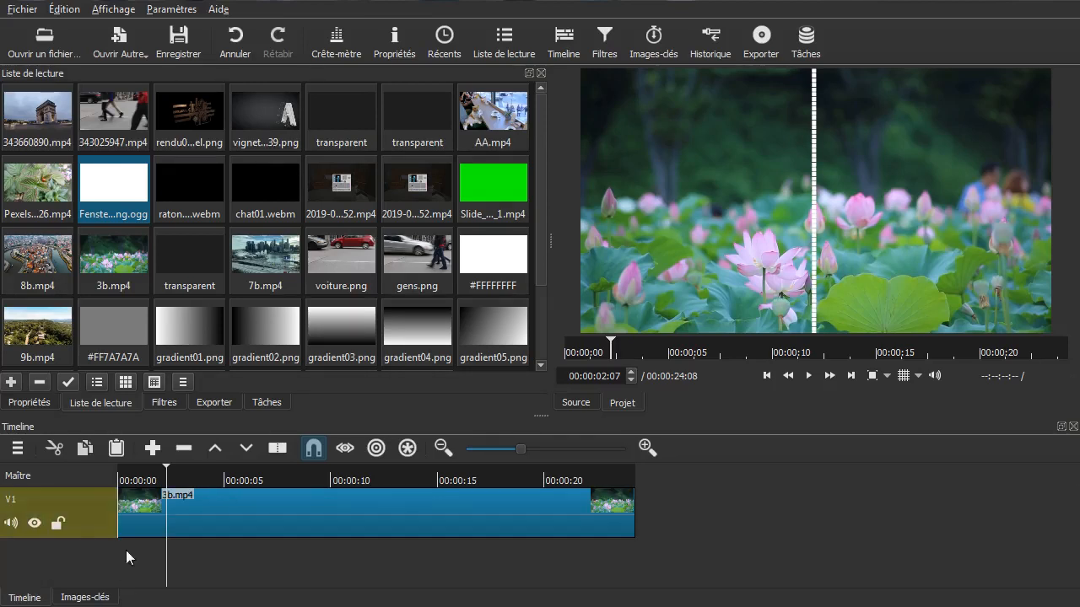
{"action": "right_click", "coordinate": [100, 514]}
{"action": "left_click", "coordinate": [150, 591]}
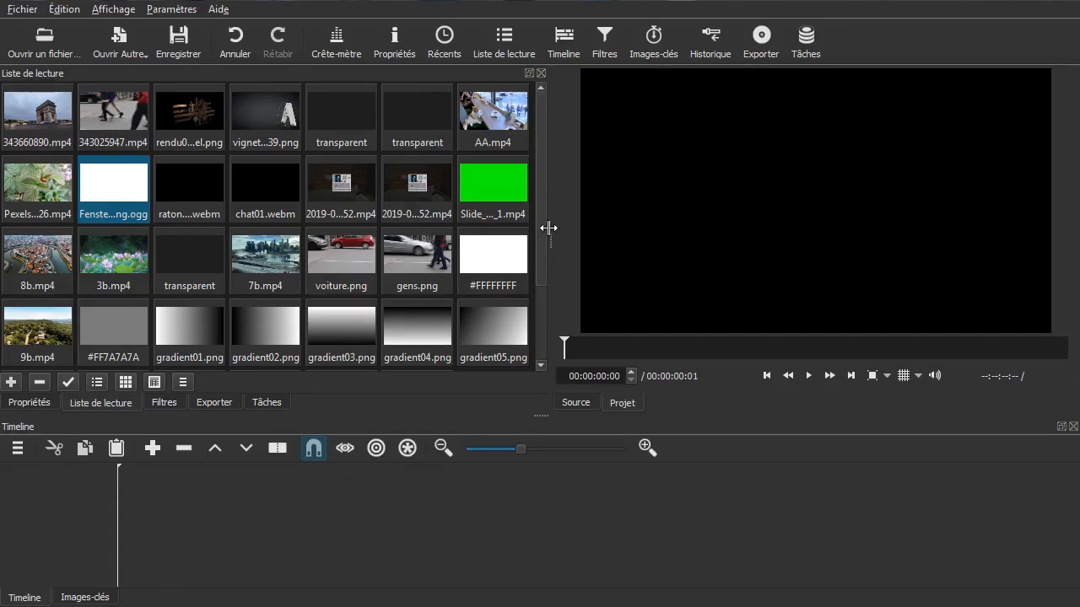
Step: Place the 3b.mp4 clip from the playlist on the timeline and return the playhead to the start
{"action": "left_click_drag", "start_coordinate": [540, 226], "coordinate": [553, 202]}
{"action": "left_click", "coordinate": [102, 242]}
{"action": "left_click_drag", "start_coordinate": [103, 243], "coordinate": [216, 503]}
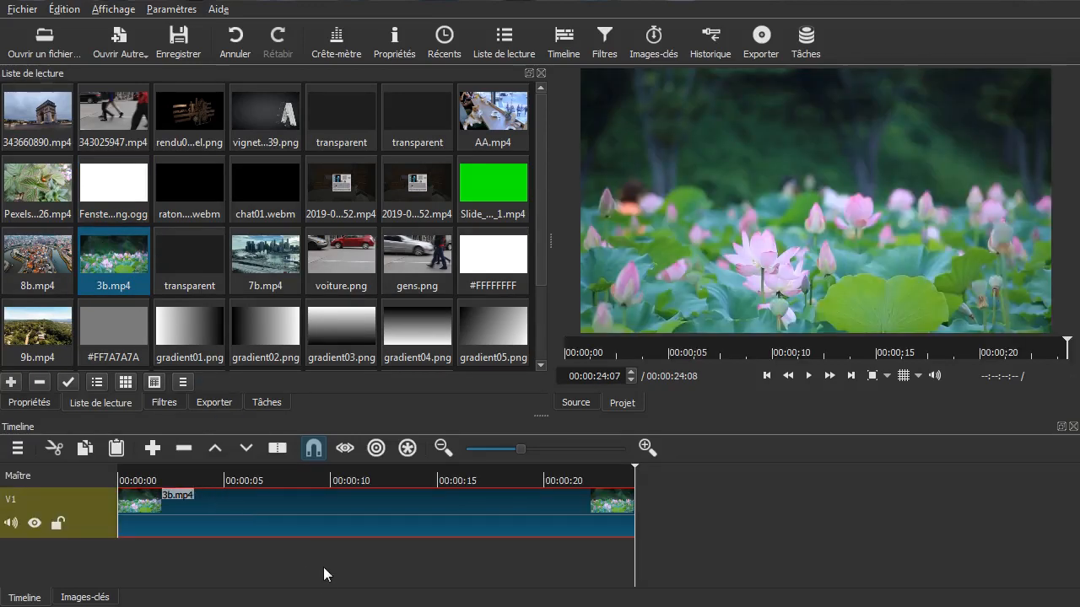
{"action": "left_click", "coordinate": [307, 582]}
{"action": "key", "text": "Home"}
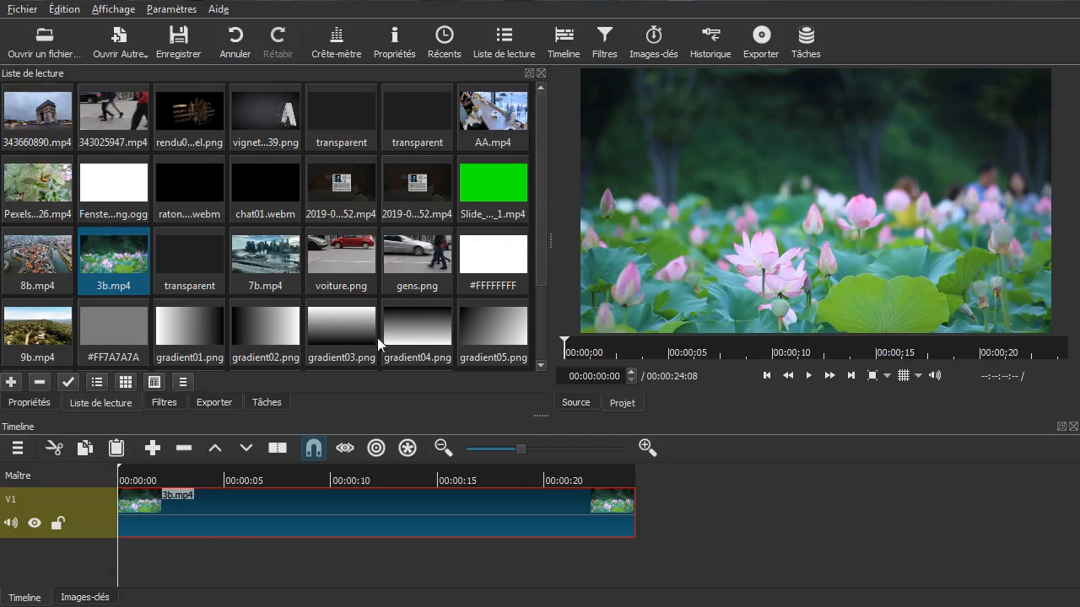
Step: Add a second video track above the 3b.mp4 clip
{"action": "left_click", "coordinate": [162, 403]}
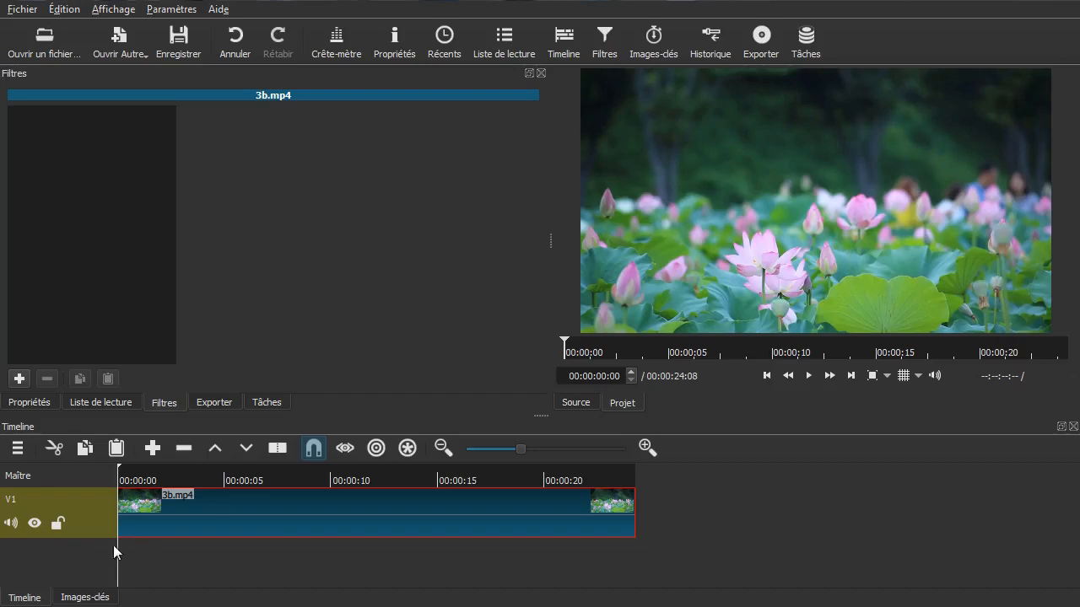
{"action": "left_click", "coordinate": [17, 452]}
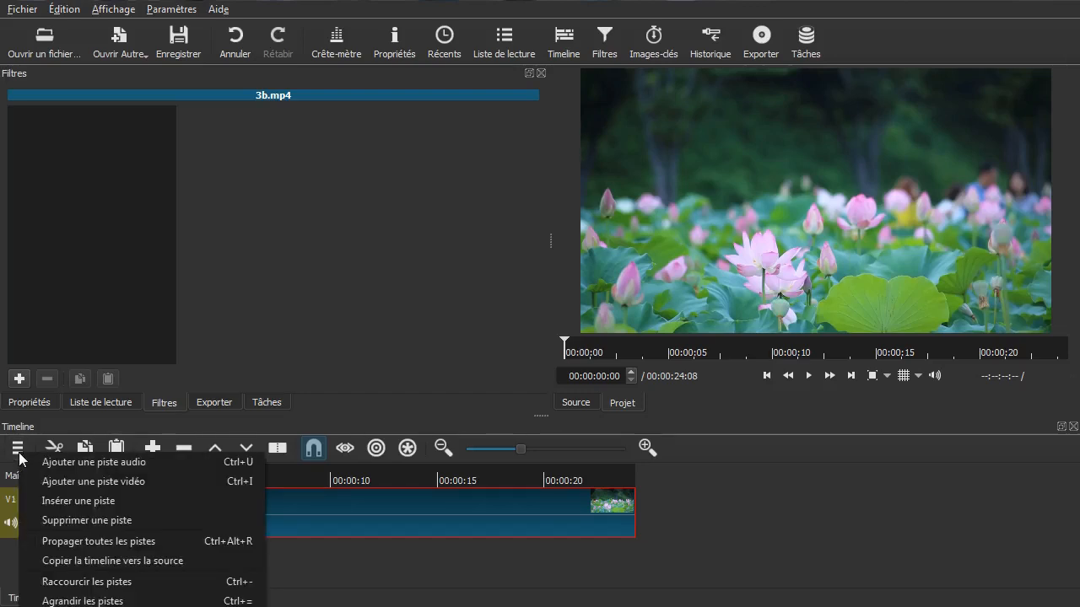
{"action": "left_click", "coordinate": [71, 483]}
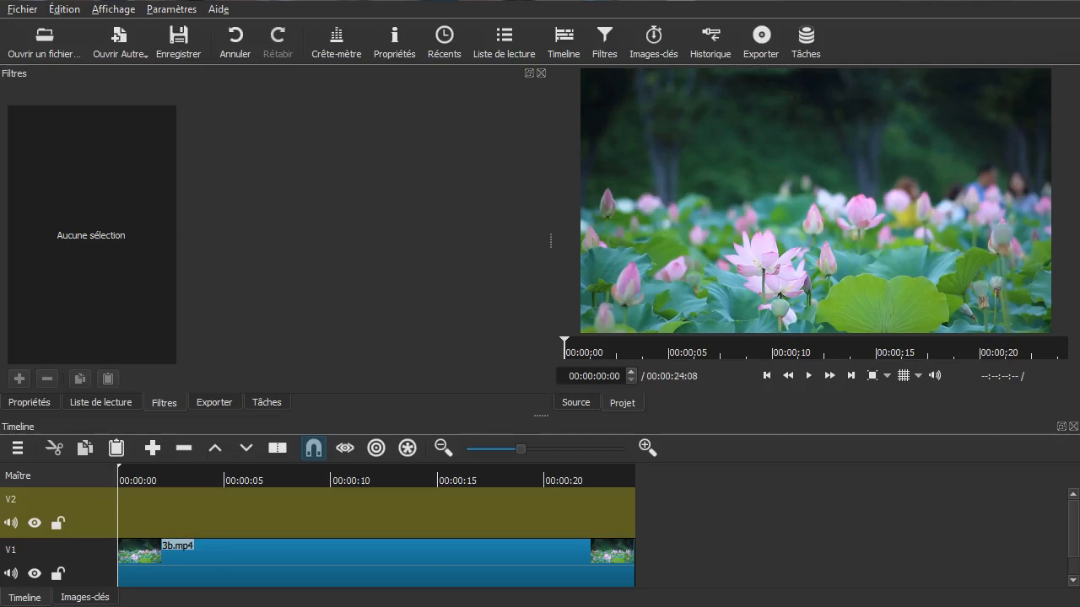
Step: Look through the playlist and the serie_sur_shotcut folder for the available project media
{"action": "left_click", "coordinate": [120, 405]}
{"action": "scroll", "coordinate": [242, 289], "scroll_direction": "down", "scroll_amount": 2}
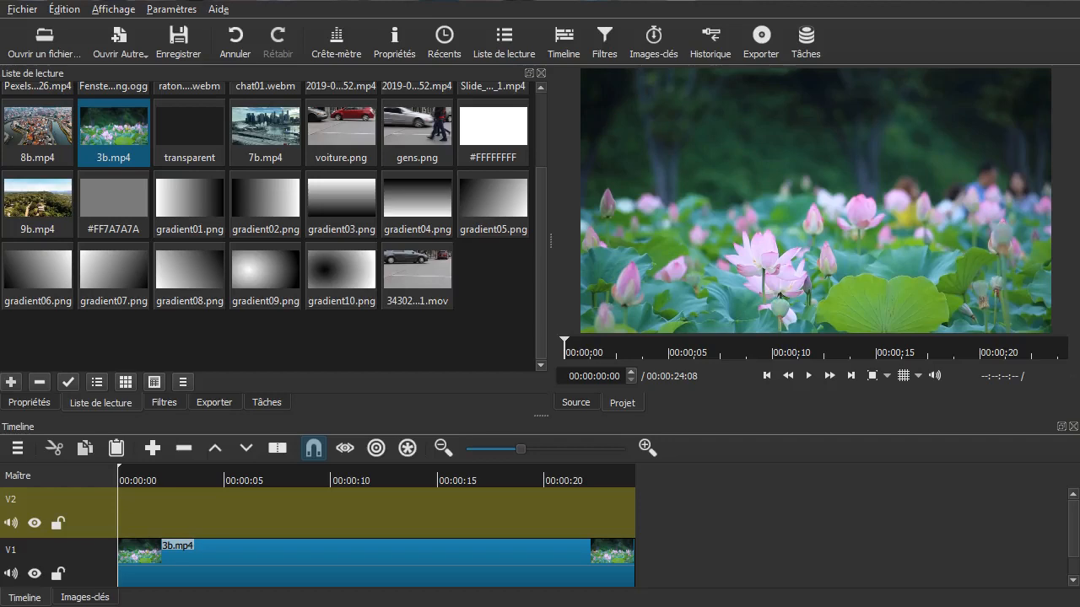
{"action": "left_click_drag", "start_coordinate": [1079, 66], "coordinate": [913, 37]}
{"action": "mouse_move", "coordinate": [1079, 606]}
{"action": "left_mouse_down"}
{"action": "mouse_move", "coordinate": [1078, 574]}
{"action": "mouse_move", "coordinate": [1078, 591]}
{"action": "left_mouse_up"}
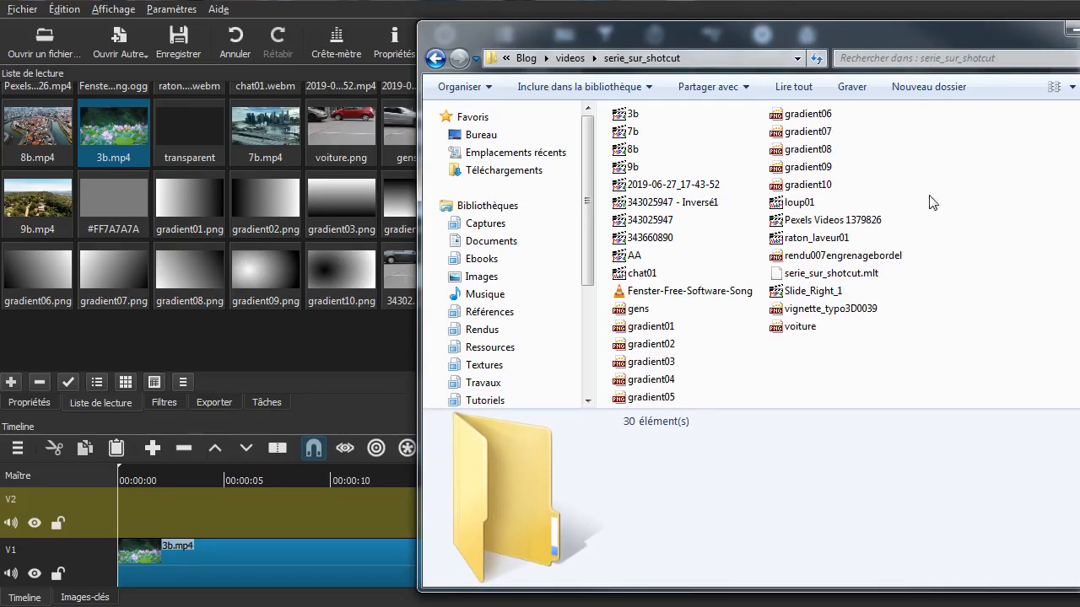
{"action": "left_click_drag", "start_coordinate": [912, 44], "coordinate": [1079, 67]}
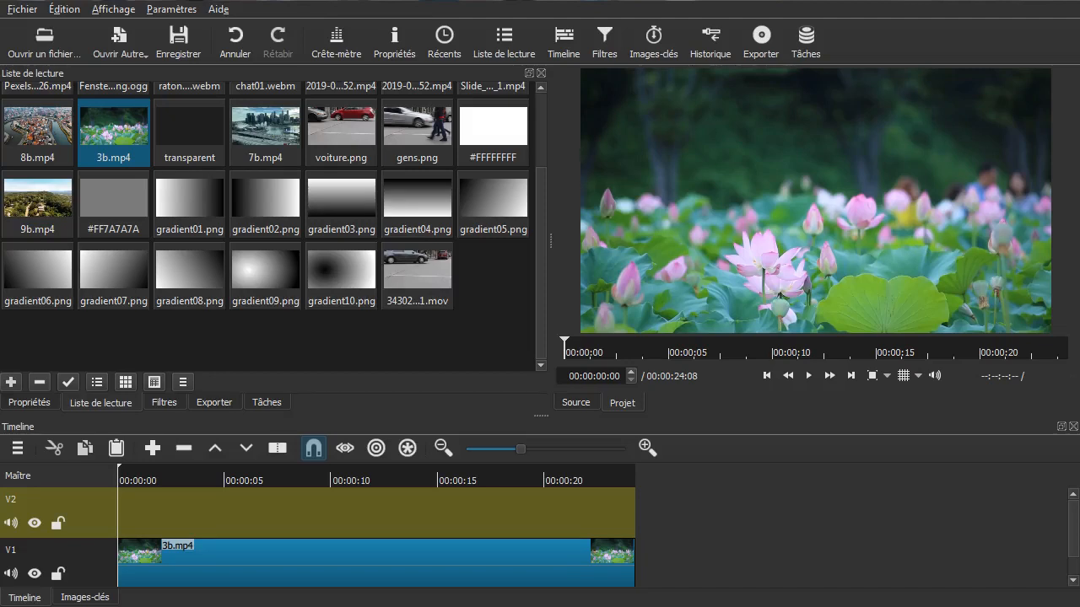
Step: Switch to XnView, resize Donald Duck.png to 200 pixels wide with proportions kept, and decline overwriting the original file
{"action": "left_click_drag", "start_coordinate": [1079, 110], "coordinate": [679, 33]}
{"action": "left_click_drag", "start_coordinate": [1079, 606], "coordinate": [935, 554]}
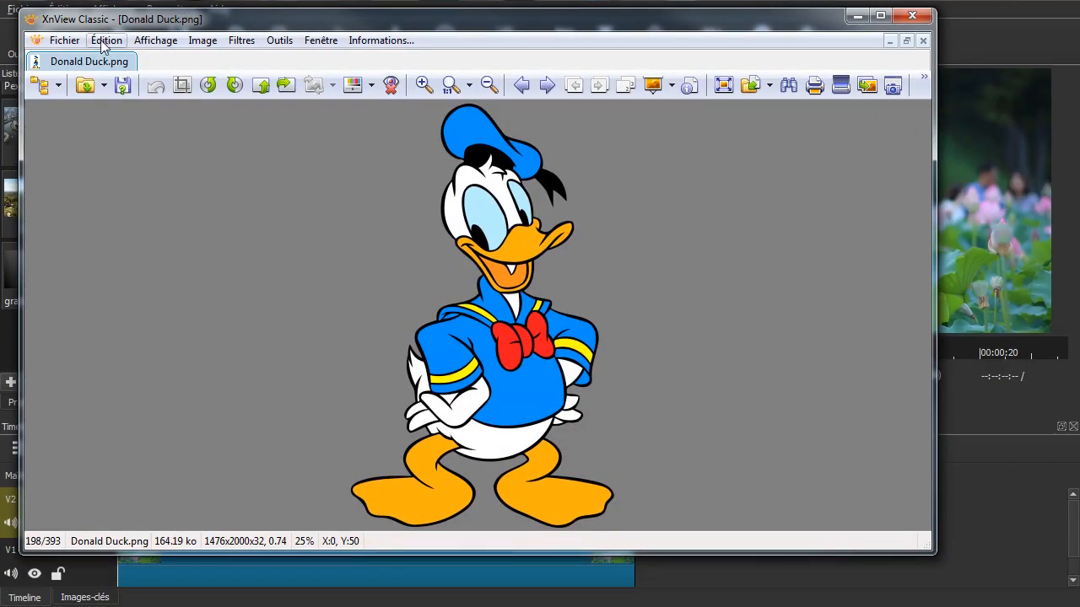
{"action": "left_click", "coordinate": [202, 40]}
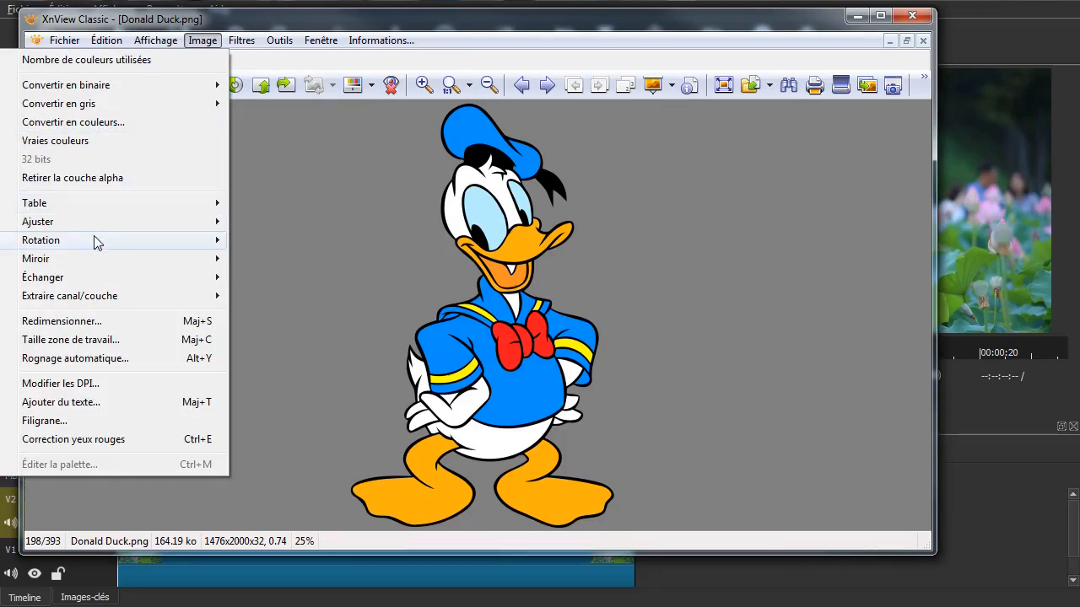
{"action": "left_click", "coordinate": [67, 320]}
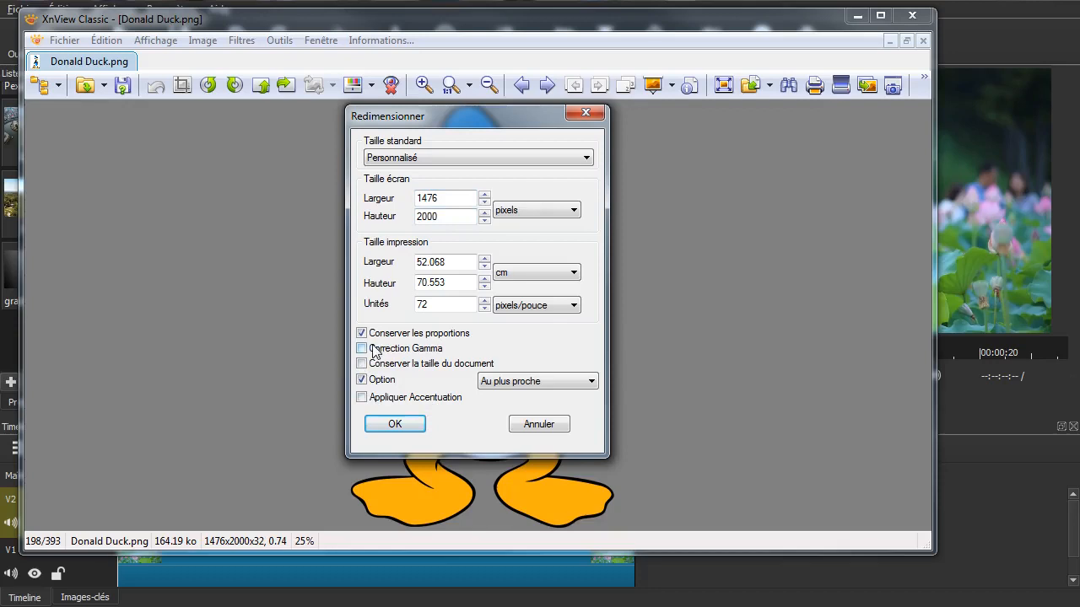
{"action": "double_click", "coordinate": [455, 198]}
{"action": "type", "text": "200"}
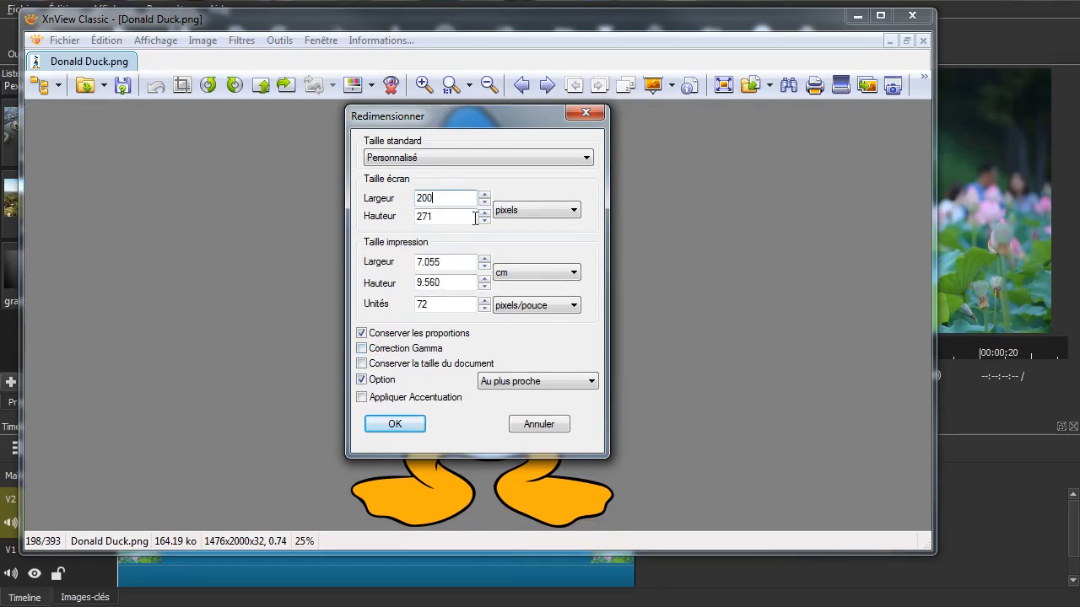
{"action": "left_click", "coordinate": [409, 427]}
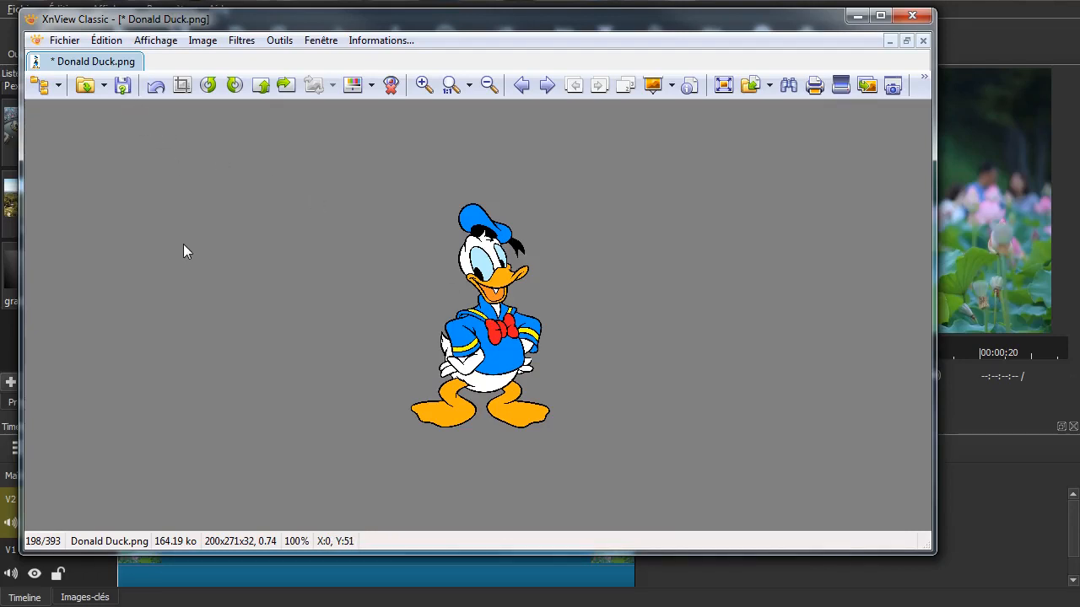
{"action": "key", "text": "ctrl+s"}
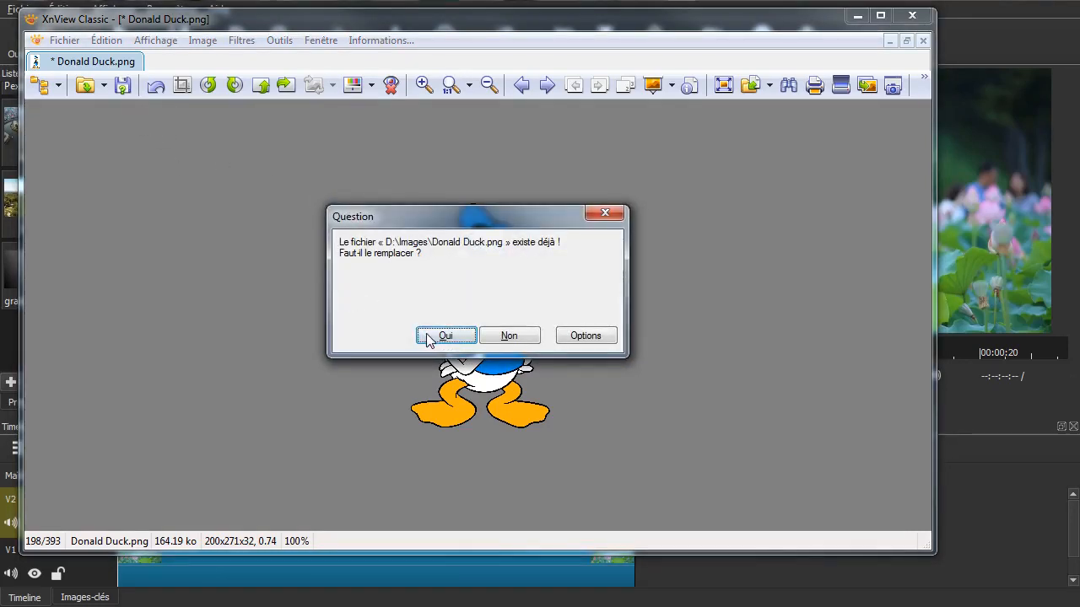
{"action": "left_click", "coordinate": [502, 338]}
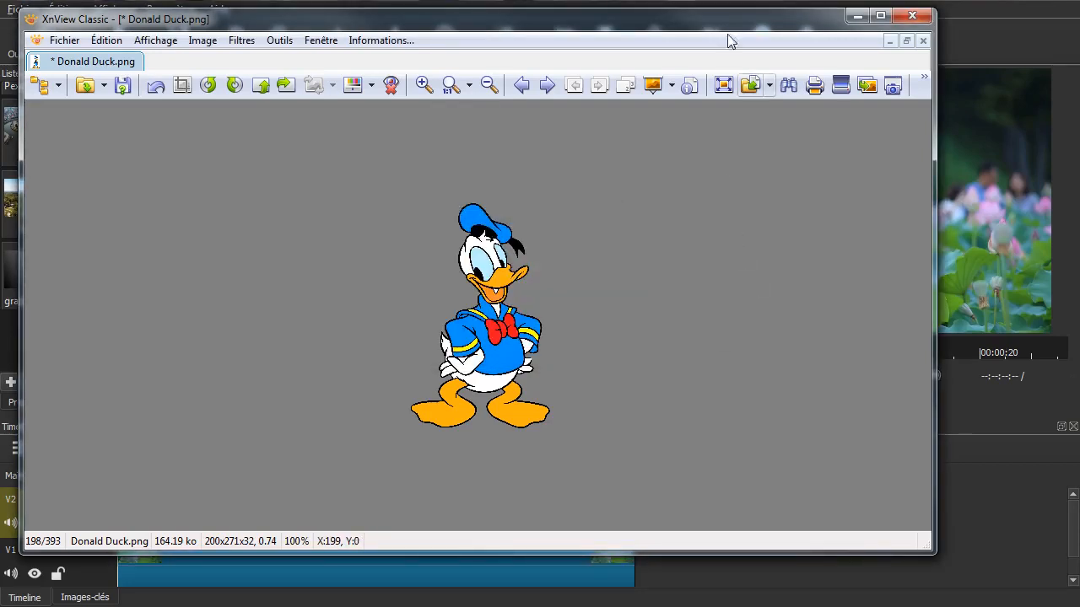
{"action": "left_click_drag", "start_coordinate": [624, 21], "coordinate": [1079, 74]}
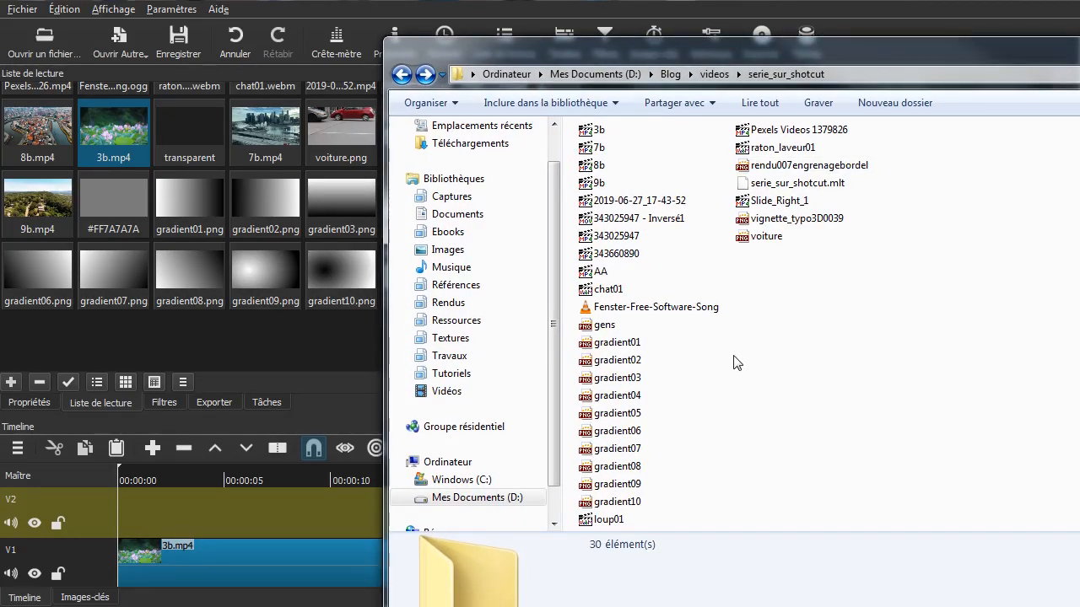
Step: Paste the Donald Duck2 image into the serie_sur_shotcut folder and import it into the Shotcut playlist
{"action": "key", "text": "ctrl+v"}
{"action": "left_click_drag", "start_coordinate": [731, 606], "coordinate": [717, 544]}
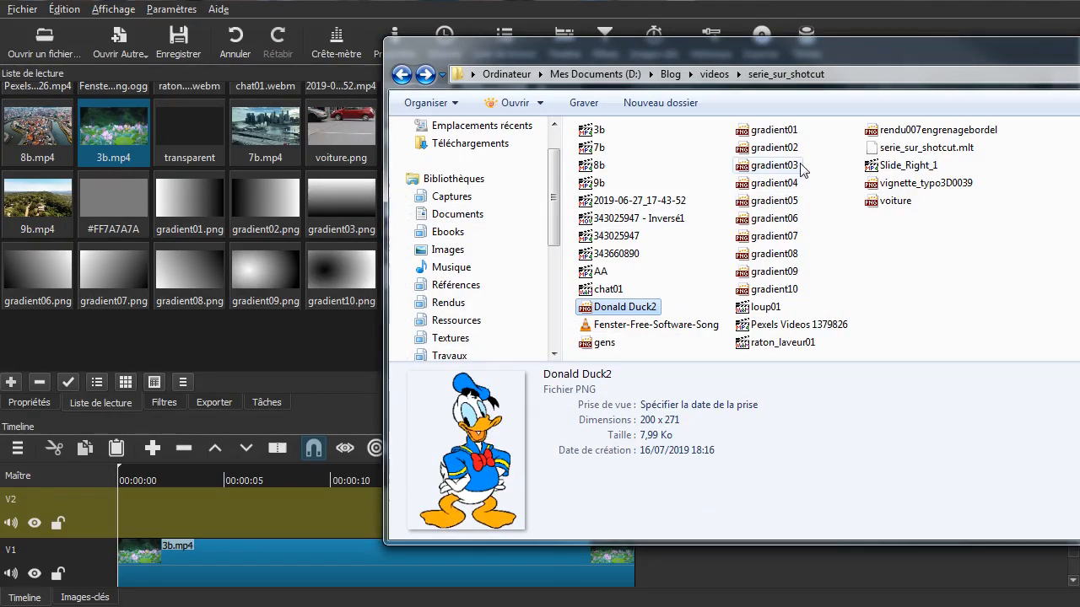
{"action": "left_click_drag", "start_coordinate": [757, 49], "coordinate": [982, 46]}
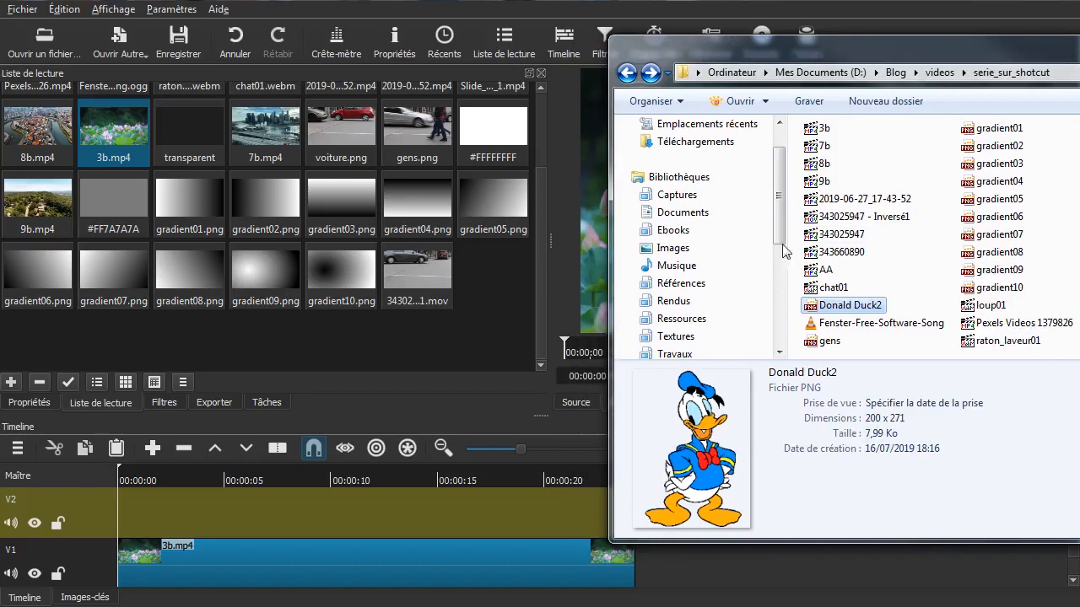
{"action": "left_click_drag", "start_coordinate": [842, 308], "coordinate": [473, 324]}
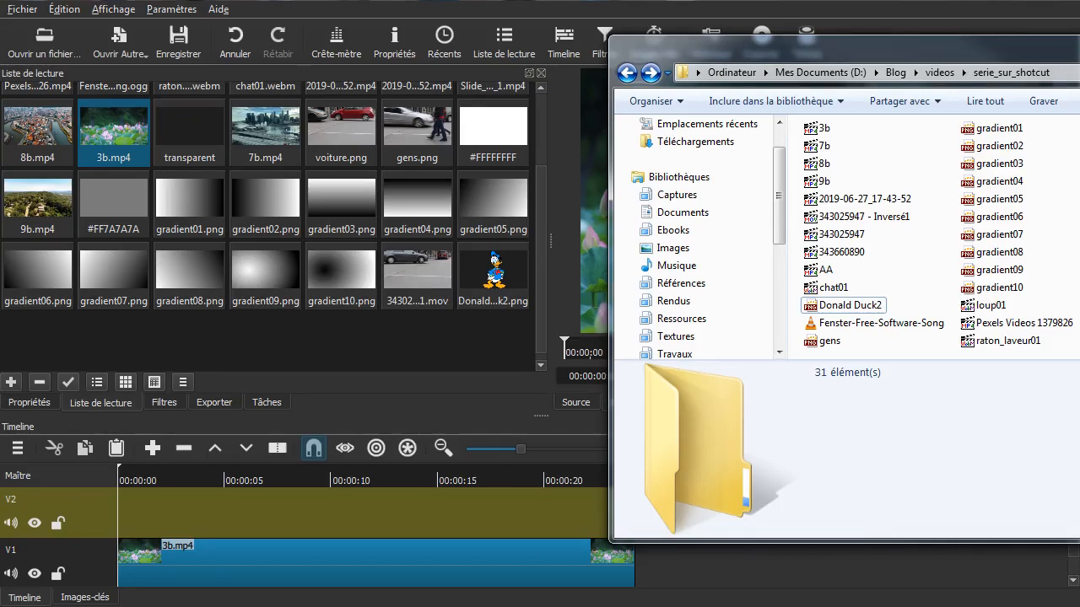
{"action": "key", "text": "alt+F4"}
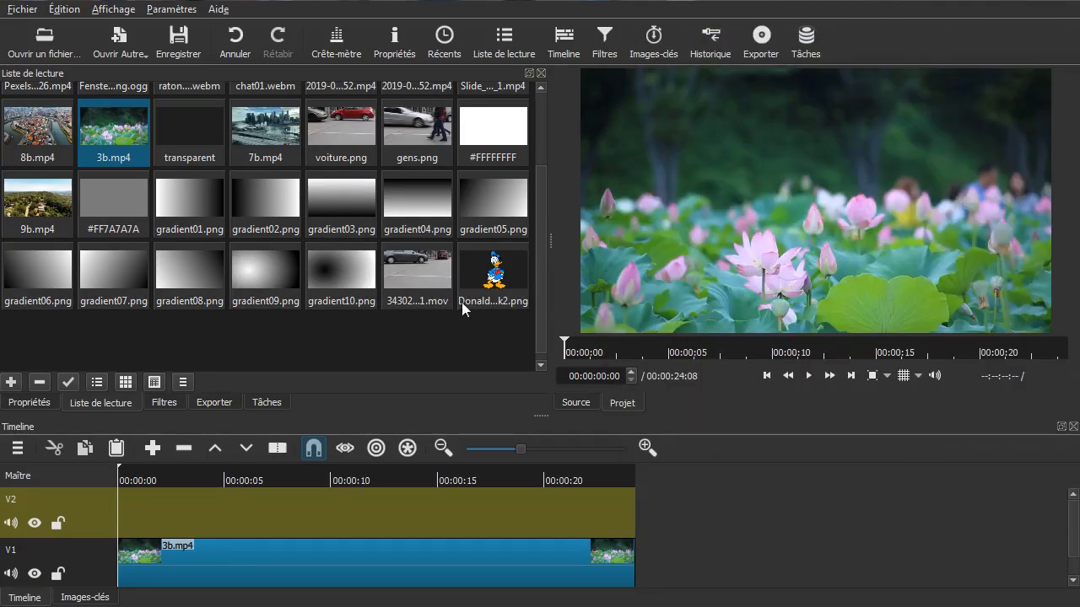
Step: Place Donald Duck2.png on track V2 starting about 1 second in and extend its end to about 17 seconds
{"action": "left_click_drag", "start_coordinate": [498, 279], "coordinate": [207, 509]}
{"action": "left_click", "coordinate": [176, 506]}
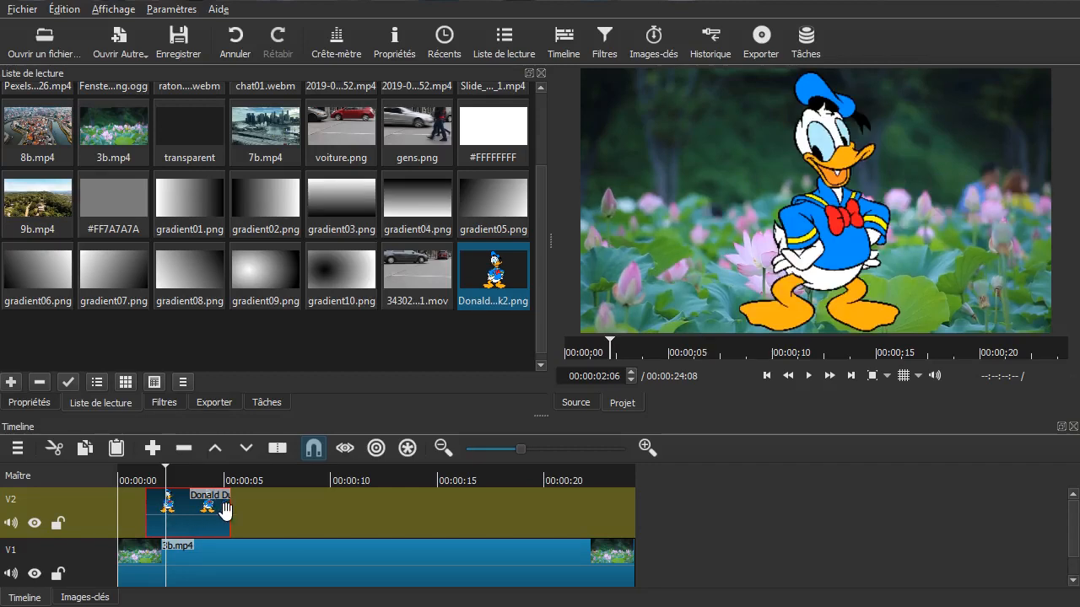
{"action": "left_click_drag", "start_coordinate": [229, 511], "coordinate": [498, 514]}
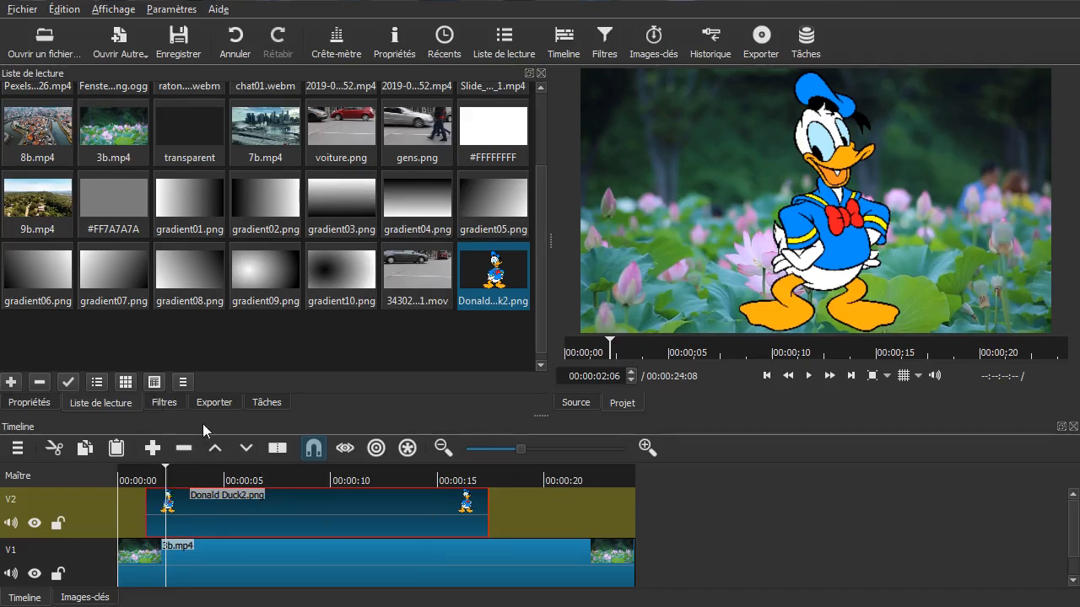
Step: Apply the Taille et Position filter to the Donald Duck2.png clip and shrink the image to about 210 x 284 at position 48, 399
{"action": "left_click", "coordinate": [165, 403]}
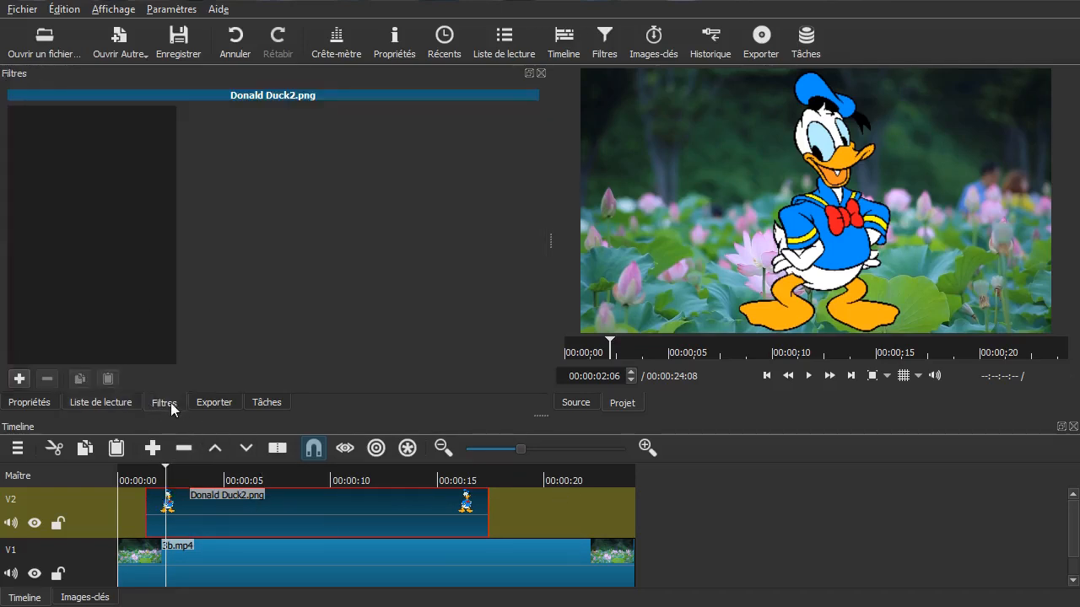
{"action": "left_click", "coordinate": [17, 380]}
{"action": "scroll", "coordinate": [189, 286], "scroll_direction": "down", "scroll_amount": 5}
{"action": "scroll", "coordinate": [190, 293], "scroll_direction": "down", "scroll_amount": 6}
{"action": "scroll", "coordinate": [193, 291], "scroll_direction": "down", "scroll_amount": 4}
{"action": "scroll", "coordinate": [193, 286], "scroll_direction": "down", "scroll_amount": 2}
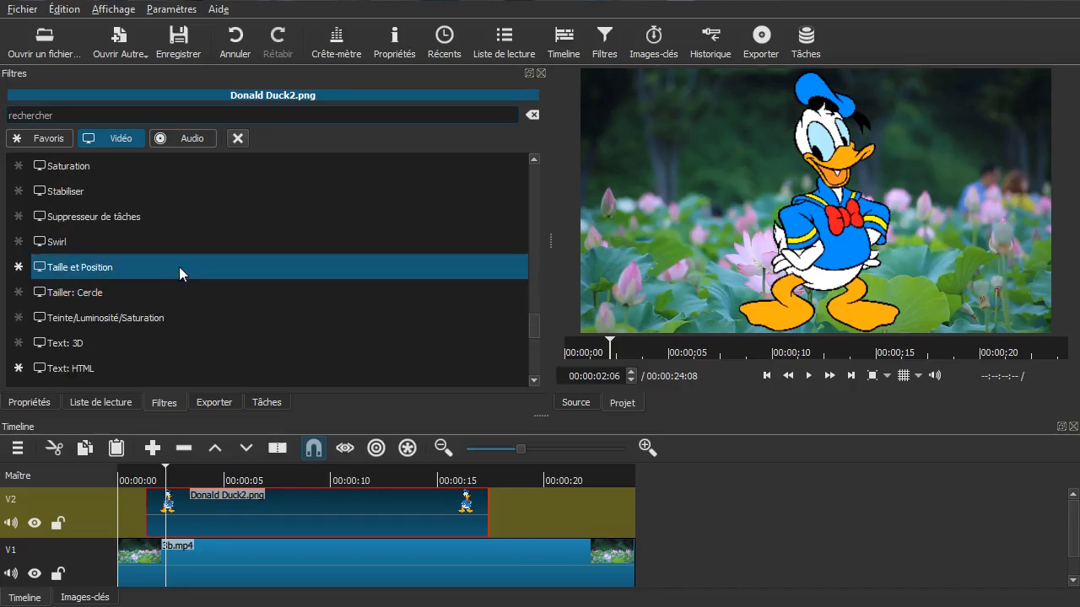
{"action": "left_click", "coordinate": [178, 267]}
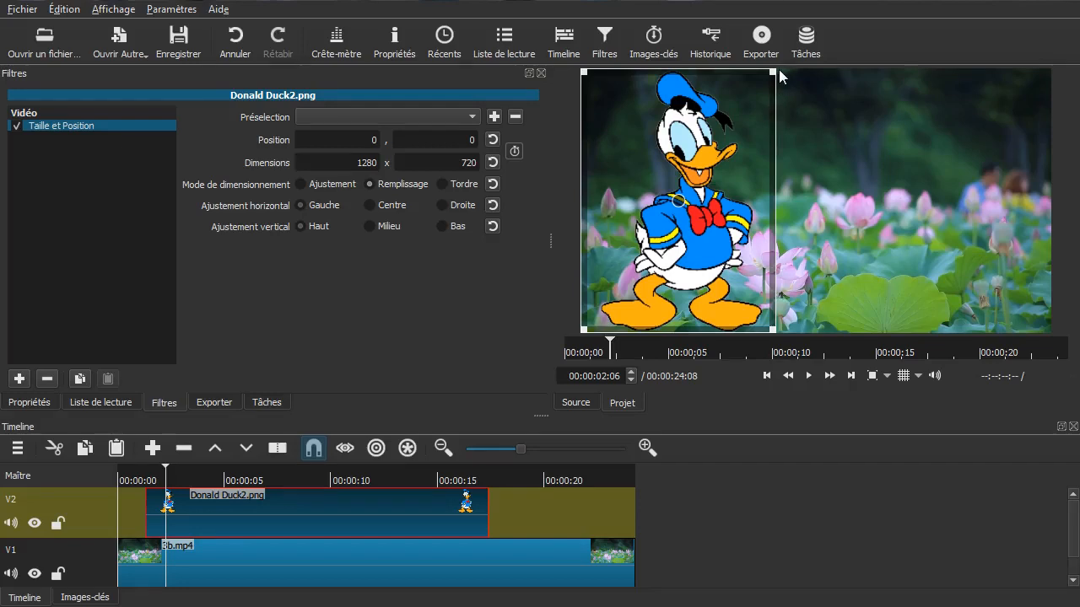
{"action": "left_click_drag", "start_coordinate": [773, 71], "coordinate": [694, 242]}
{"action": "left_click_drag", "start_coordinate": [621, 280], "coordinate": [638, 266]}
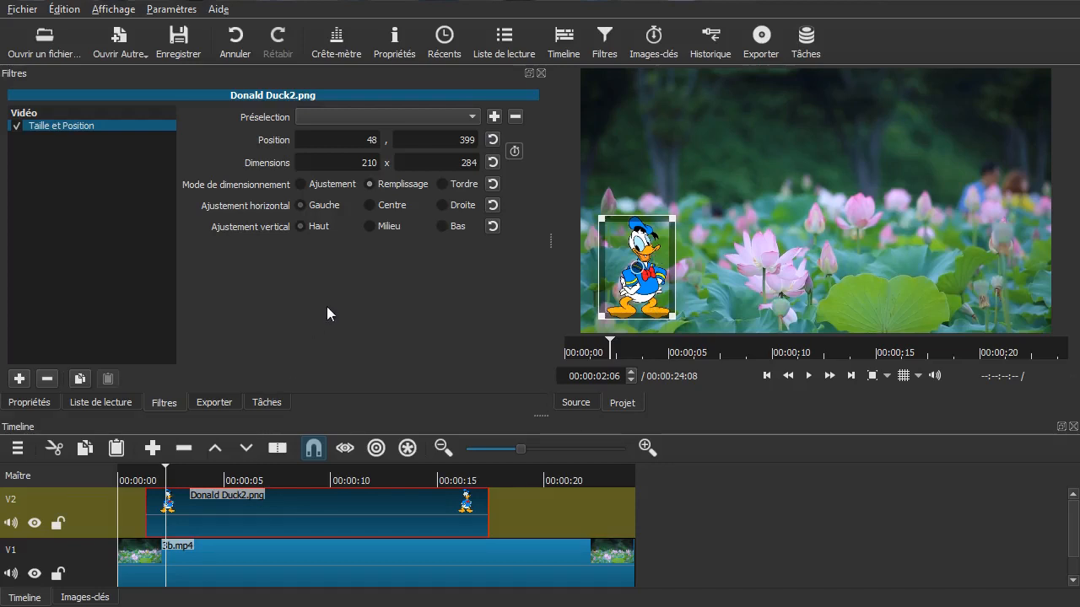
Step: Enable keyframes for the filter's position and dimensions at 00:00:01:23 and enlarge the keyframe editing area
{"action": "left_click_drag", "start_coordinate": [138, 505], "coordinate": [158, 502]}
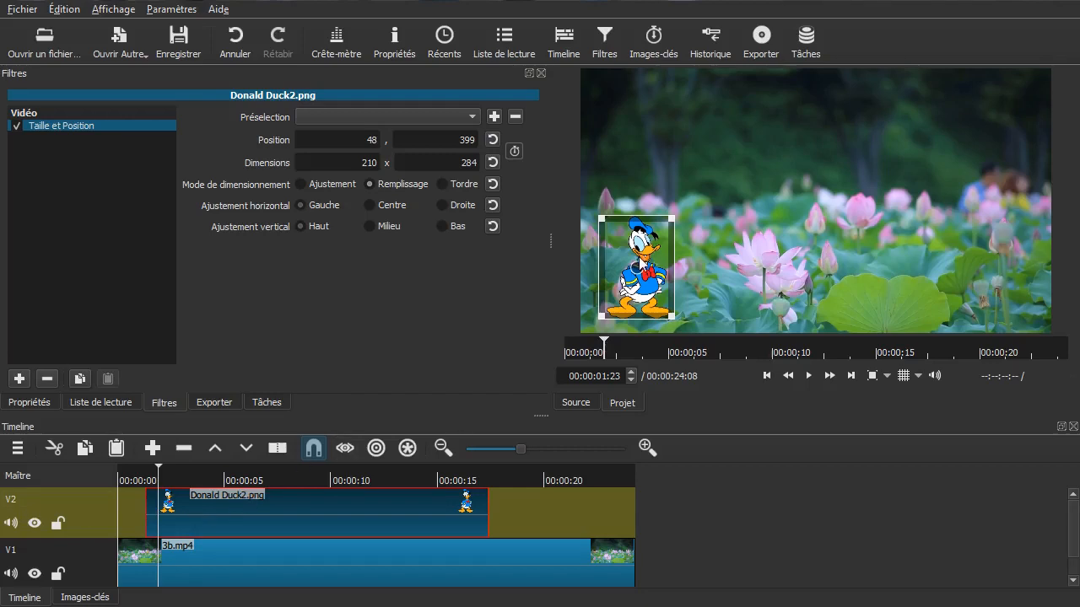
{"action": "left_click", "coordinate": [514, 152]}
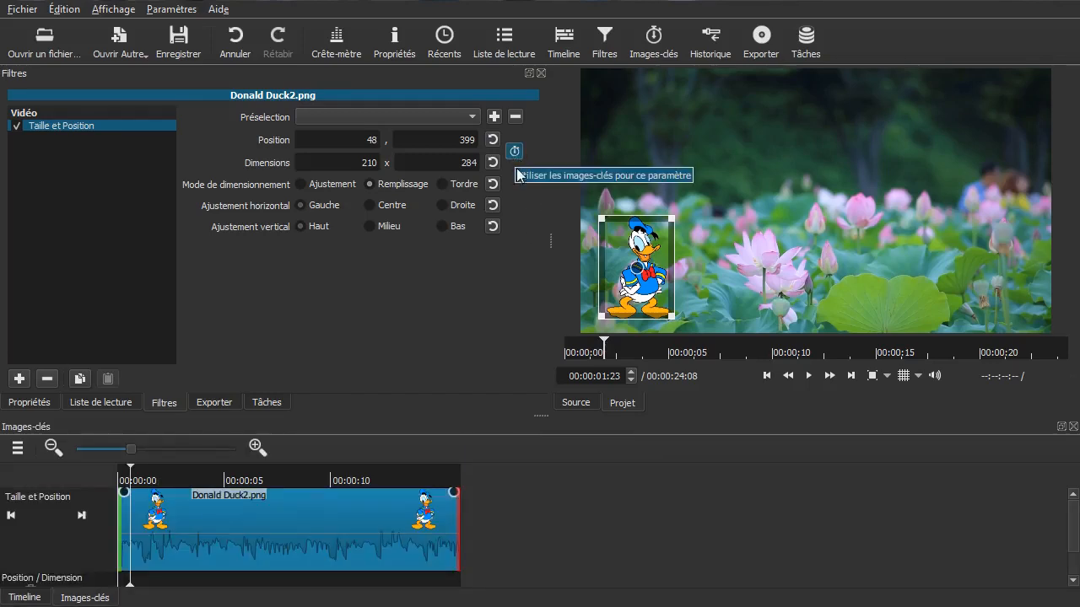
{"action": "left_click", "coordinate": [257, 448]}
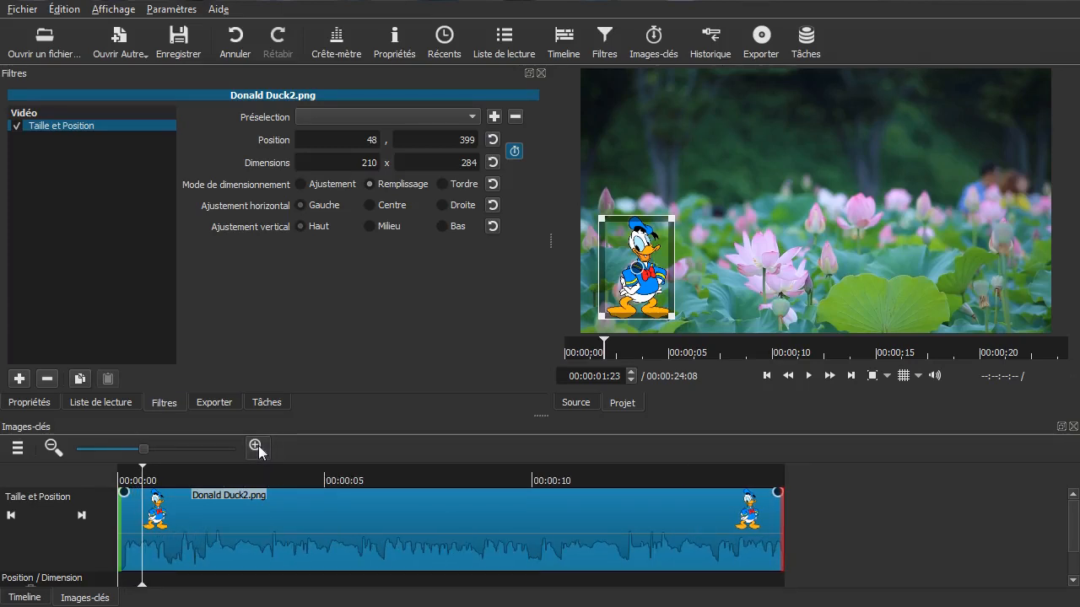
{"action": "left_click", "coordinate": [258, 448]}
{"action": "left_click_drag", "start_coordinate": [540, 416], "coordinate": [542, 340]}
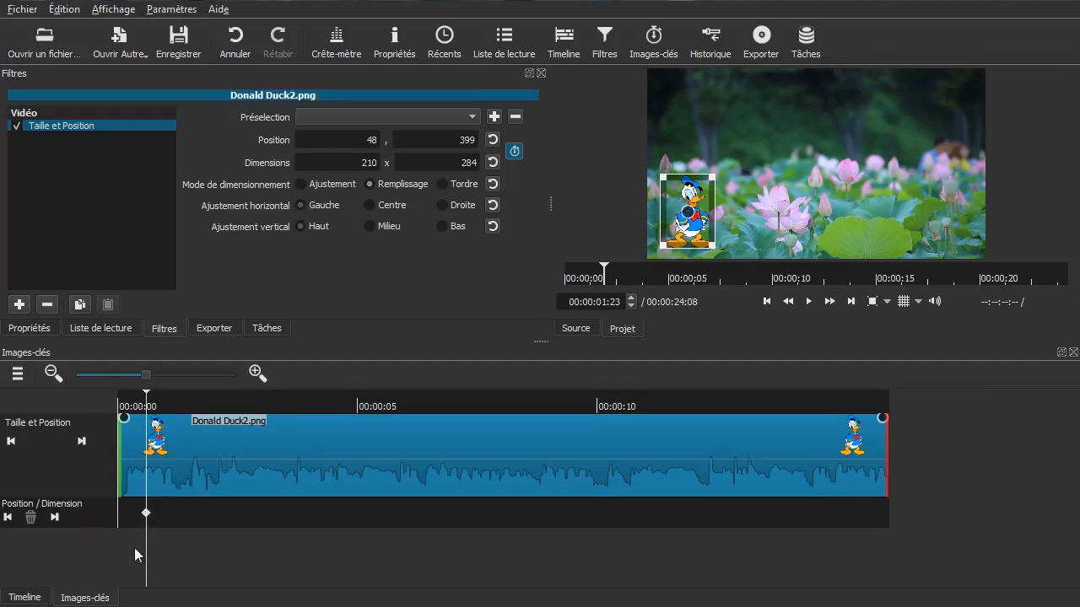
Step: Add a position keyframe at 00:00:07:16 by moving the duck image to about 530, 119
{"action": "left_click_drag", "start_coordinate": [184, 541], "coordinate": [421, 547]}
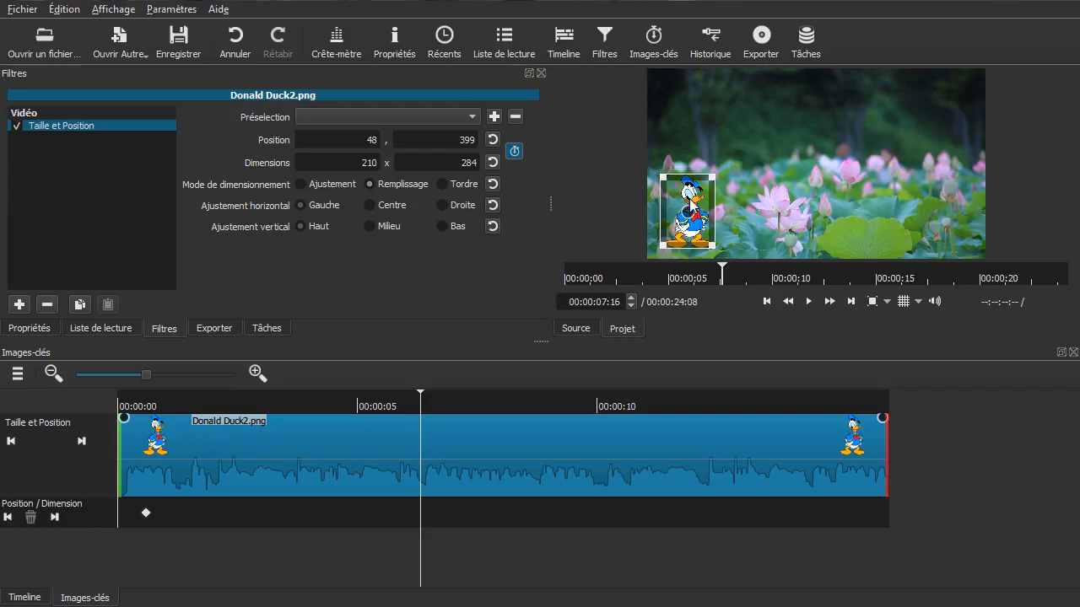
{"action": "left_click_drag", "start_coordinate": [688, 202], "coordinate": [826, 140]}
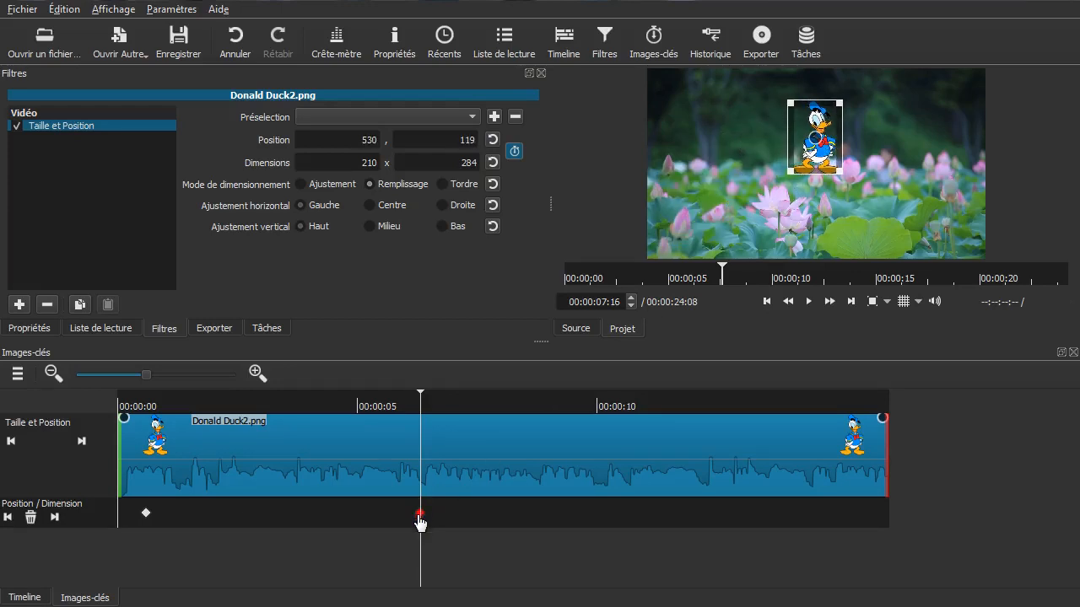
Step: Add position keyframes at 00:00:10:11 with the duck at about 862, 281 and at 00:00:15:13 with it at about 80, 386
{"action": "left_click_drag", "start_coordinate": [483, 550], "coordinate": [557, 547]}
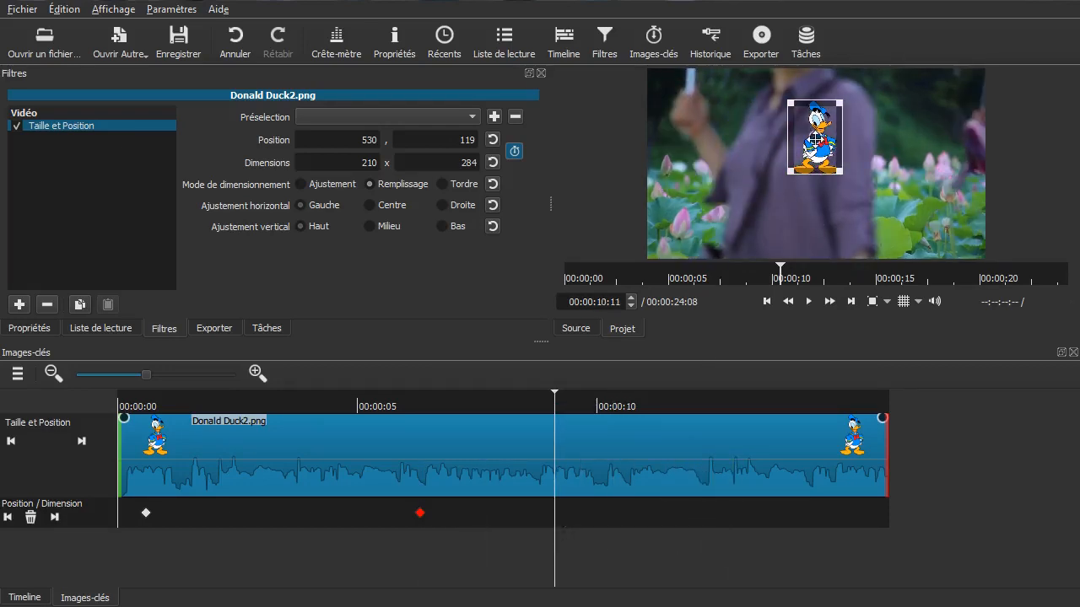
{"action": "left_click_drag", "start_coordinate": [842, 171], "coordinate": [929, 214]}
{"action": "left_click_drag", "start_coordinate": [719, 540], "coordinate": [797, 545]}
{"action": "left_click_drag", "start_coordinate": [873, 194], "coordinate": [667, 221]}
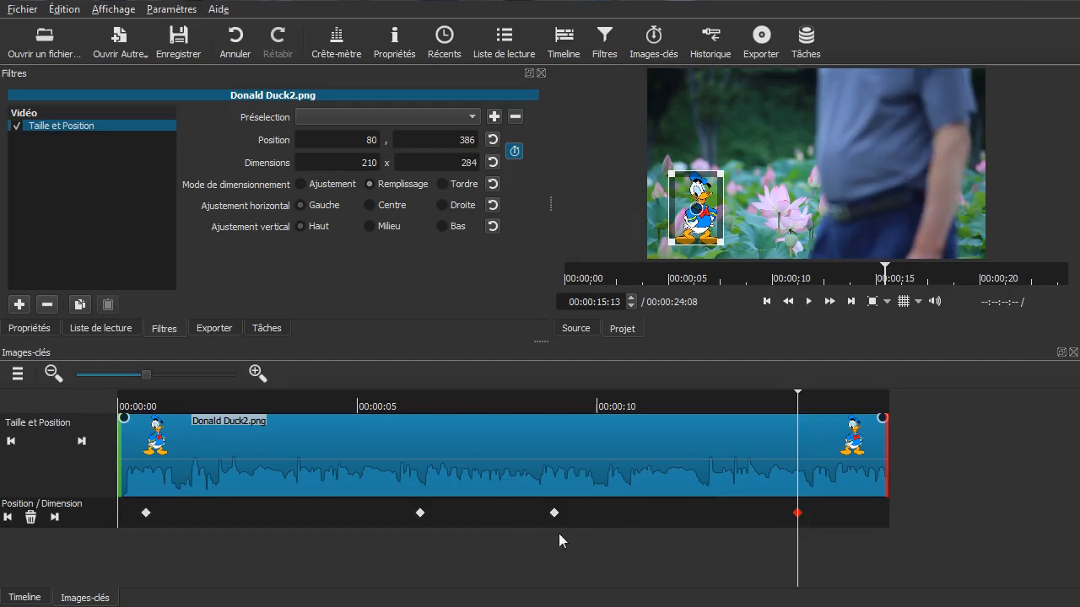
Step: Play the duck animation from the beginning to review its movement between the position keyframes
{"action": "left_click_drag", "start_coordinate": [806, 564], "coordinate": [118, 578]}
{"action": "key", "text": "space"}
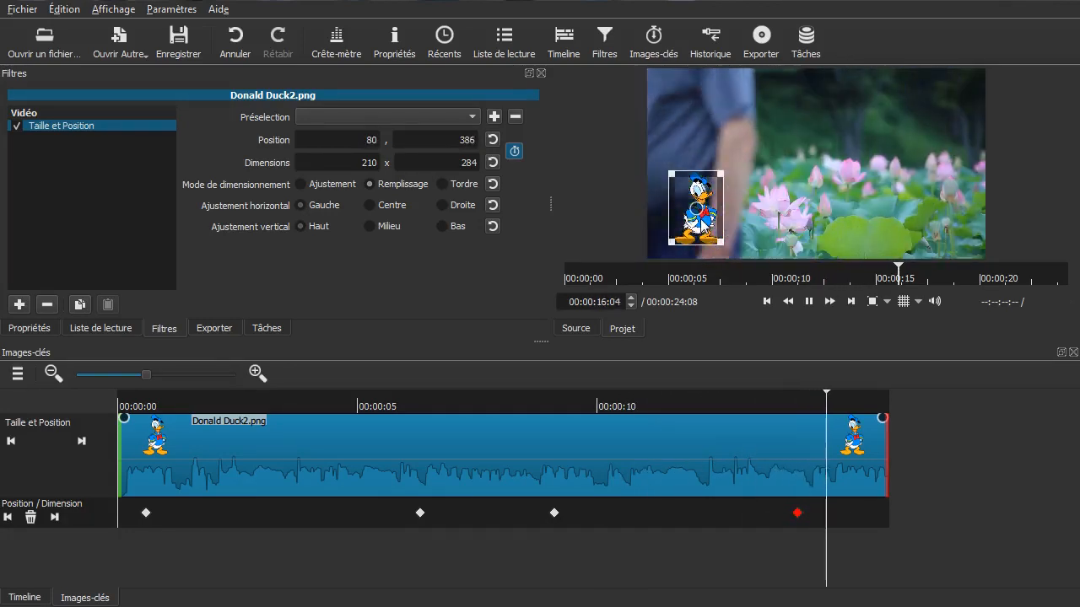
{"action": "key", "text": "space"}
{"action": "key", "text": "Home"}
{"action": "key", "text": "space"}
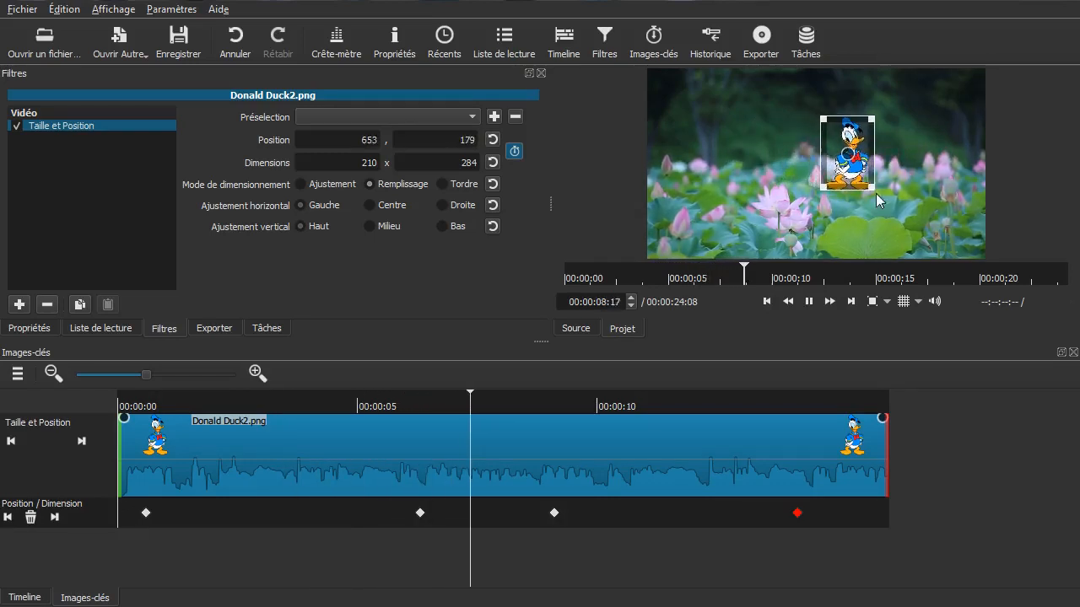
{"action": "key", "text": "space"}
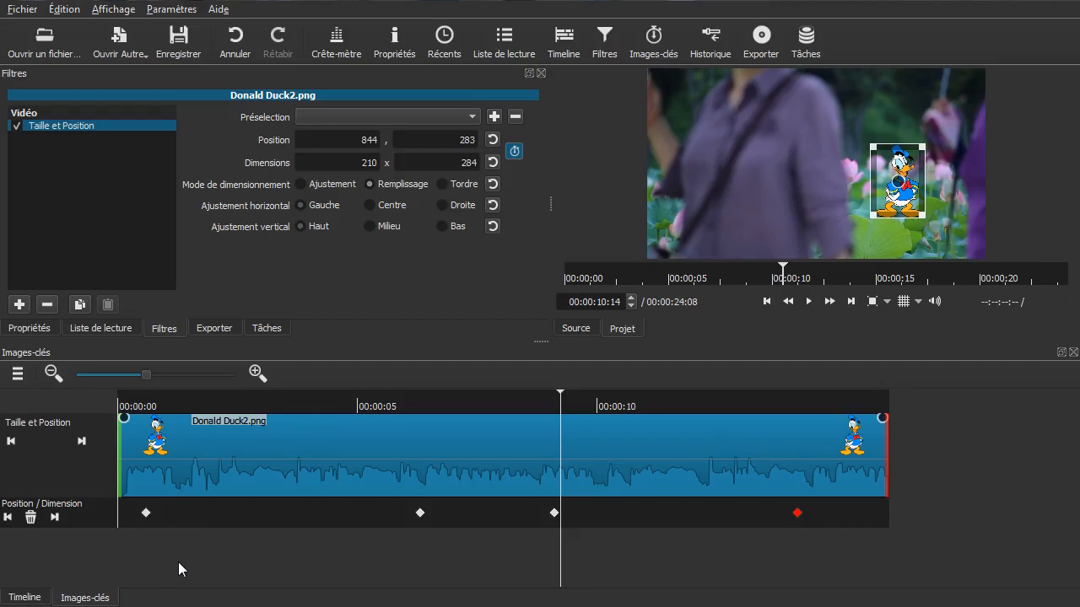
Step: Set the keyframe type of the first two position keyframes, at 00:00:01:23 and 00:00:07:16, to Aplanir
{"action": "left_click", "coordinate": [8, 517]}
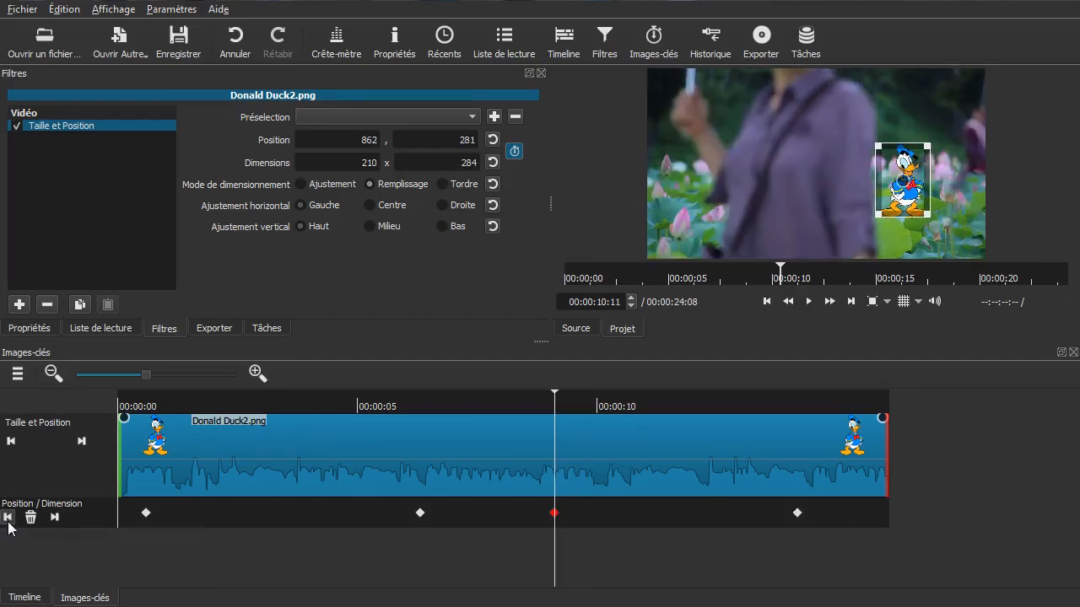
{"action": "left_click", "coordinate": [8, 517]}
{"action": "left_click", "coordinate": [7, 517]}
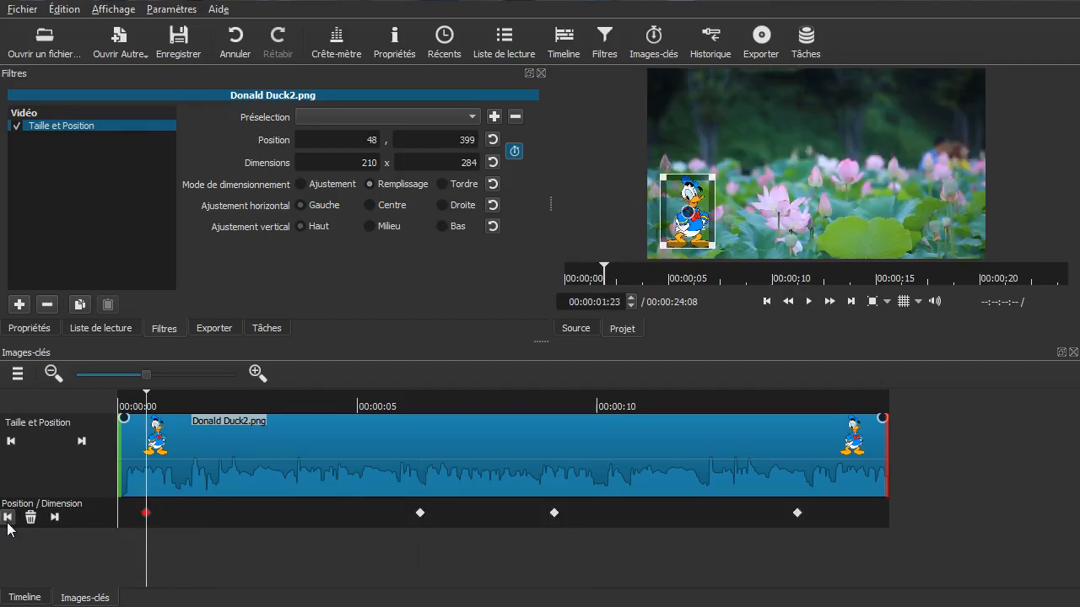
{"action": "right_click", "coordinate": [145, 517]}
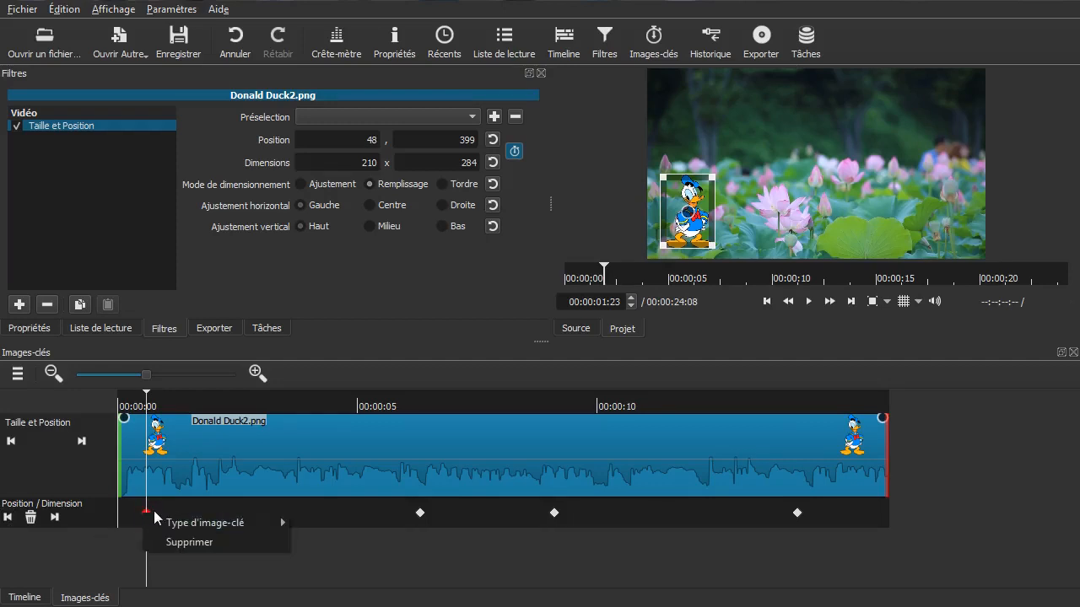
{"action": "mouse_move", "coordinate": [211, 524]}
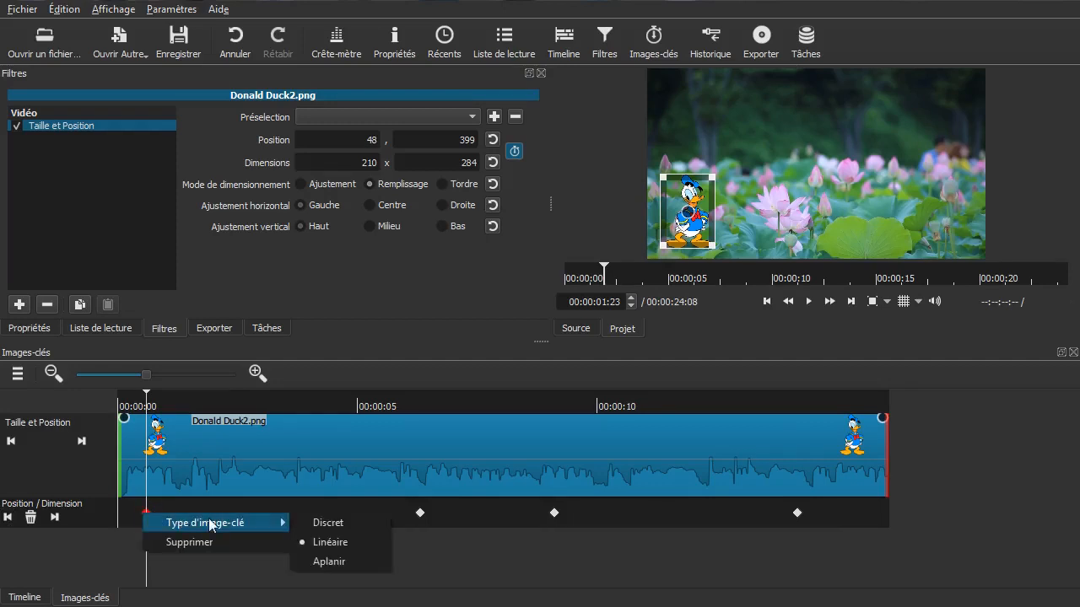
{"action": "left_click", "coordinate": [335, 562]}
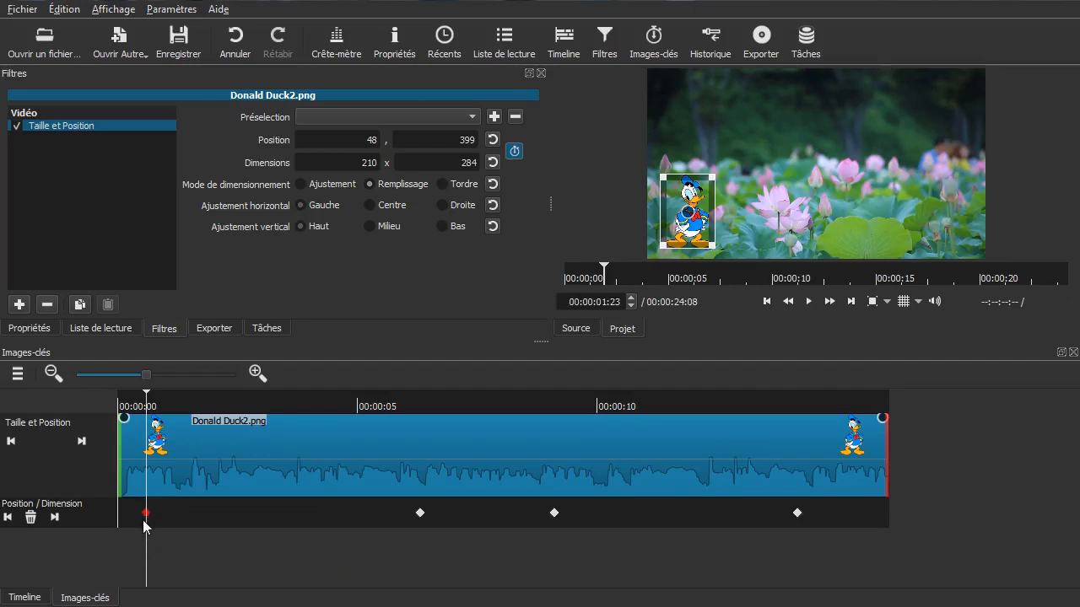
{"action": "left_click", "coordinate": [55, 517]}
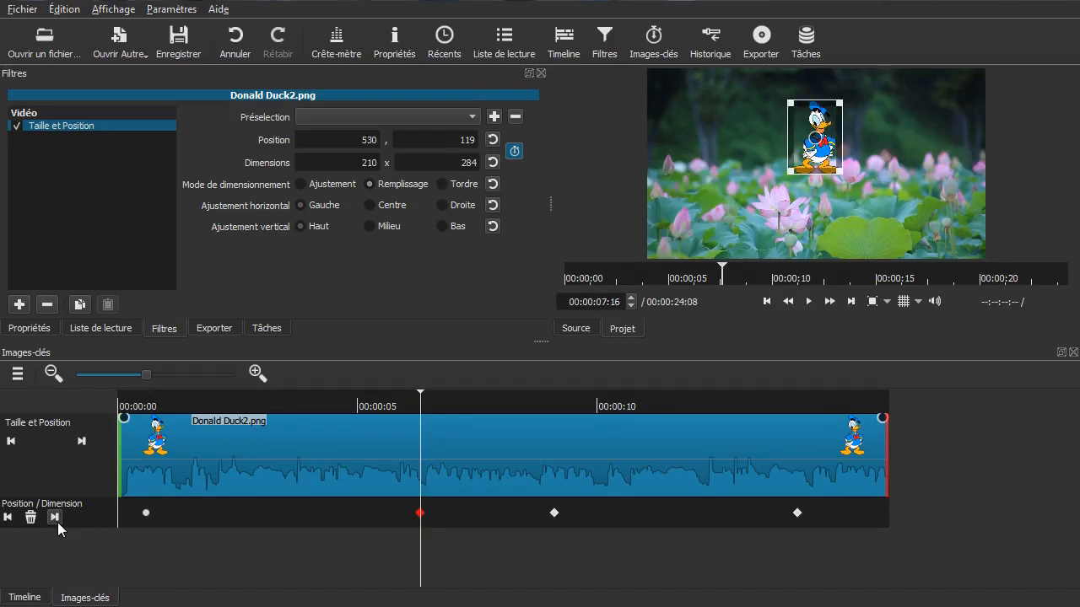
{"action": "right_click", "coordinate": [421, 517]}
{"action": "mouse_move", "coordinate": [463, 522]}
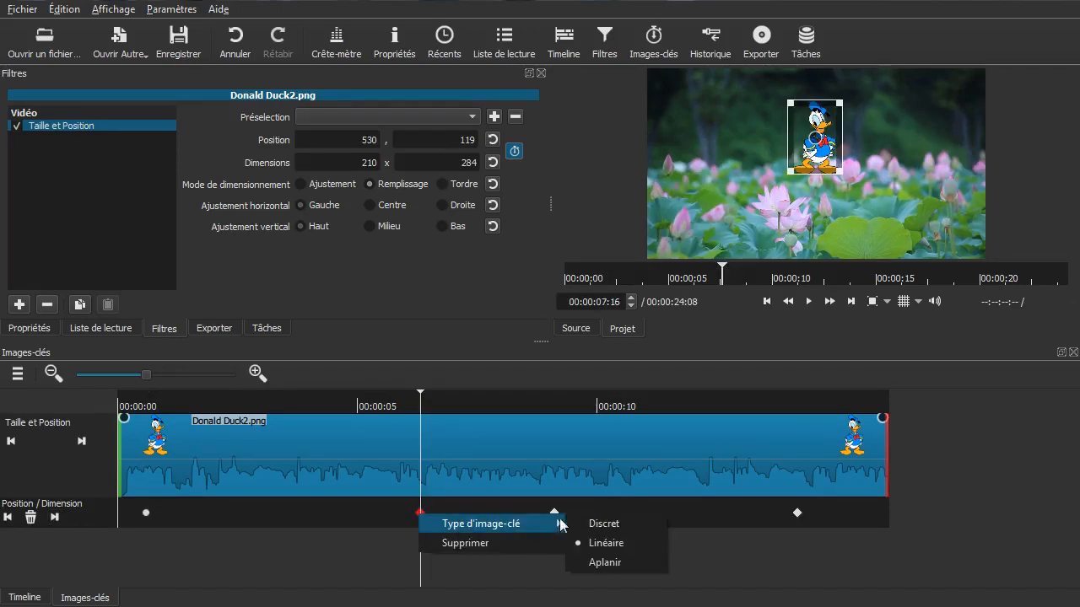
{"action": "left_click", "coordinate": [596, 562]}
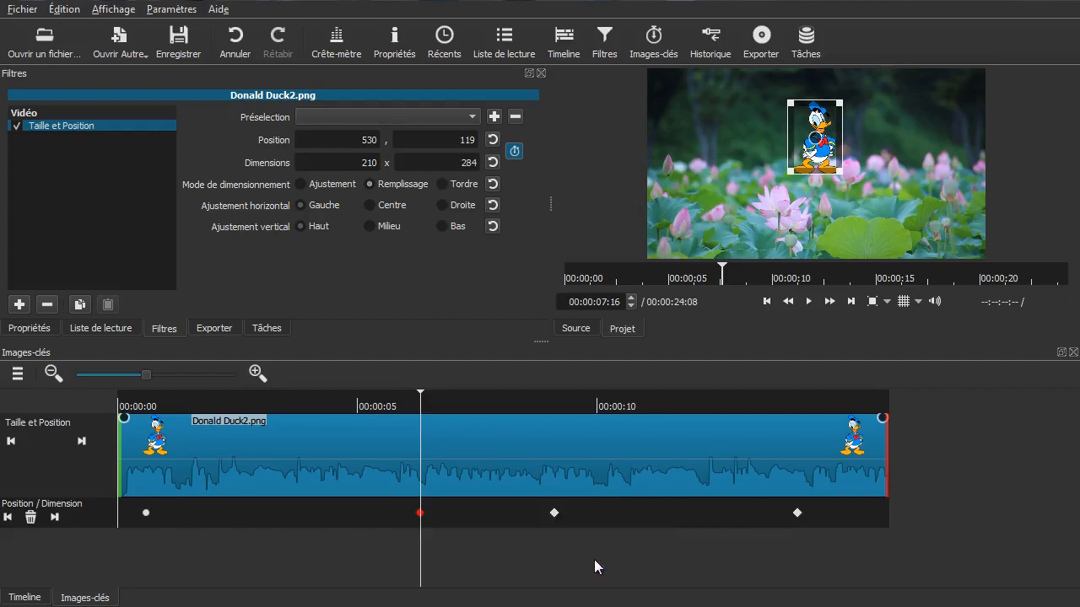
Step: Set the keyframe type of the last two position keyframes, at 00:00:10:11 and 00:00:15:13, to Aplanir
{"action": "left_click", "coordinate": [54, 517]}
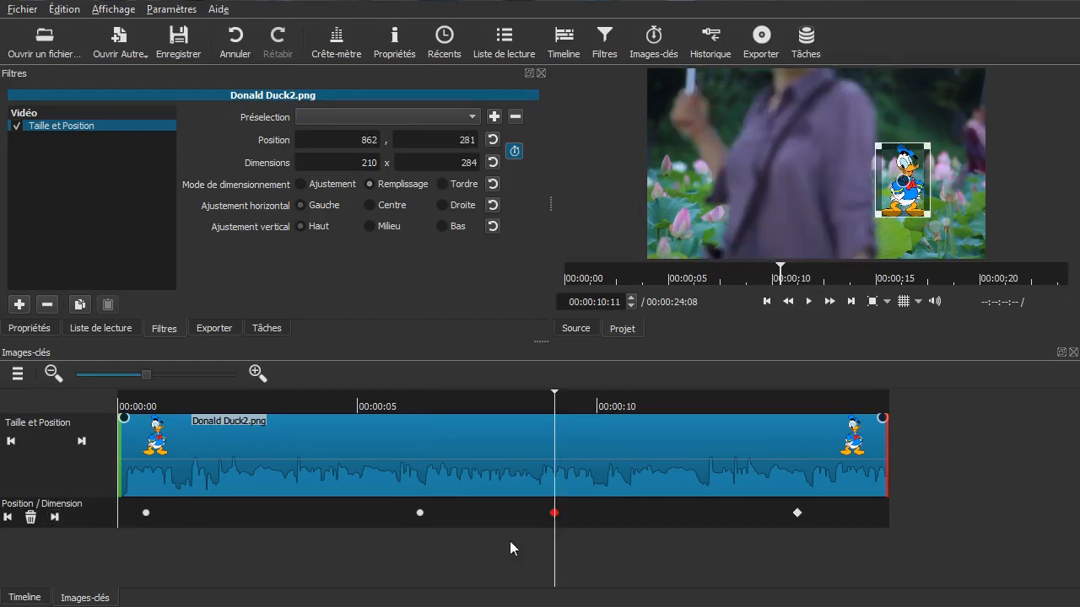
{"action": "right_click", "coordinate": [554, 518]}
{"action": "mouse_move", "coordinate": [622, 520]}
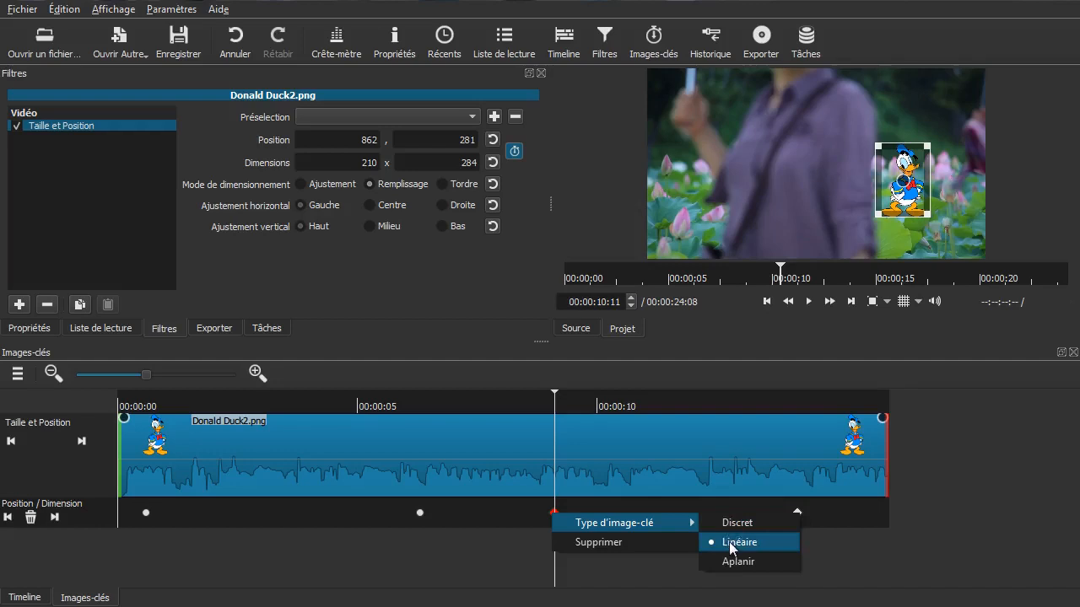
{"action": "left_click", "coordinate": [724, 540]}
{"action": "left_click", "coordinate": [54, 517]}
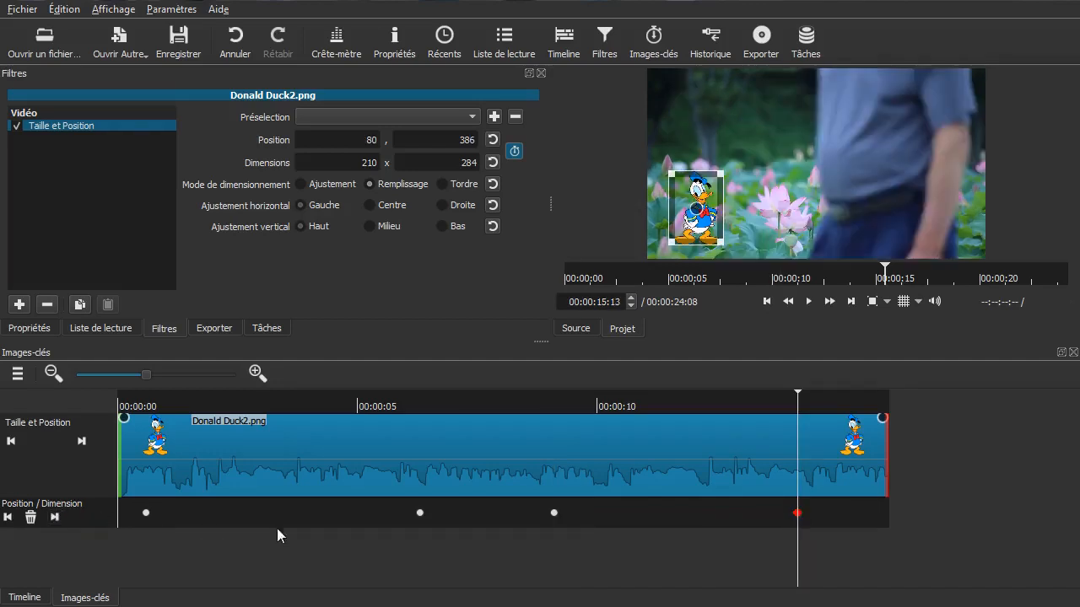
{"action": "right_click", "coordinate": [798, 513]}
{"action": "mouse_move", "coordinate": [930, 518]}
{"action": "left_click", "coordinate": [962, 557]}
Step: Play the animation from the start of the duck clip to check the motion with the Aplanir keyframes
{"action": "left_click", "coordinate": [11, 442]}
{"action": "key", "text": "space"}
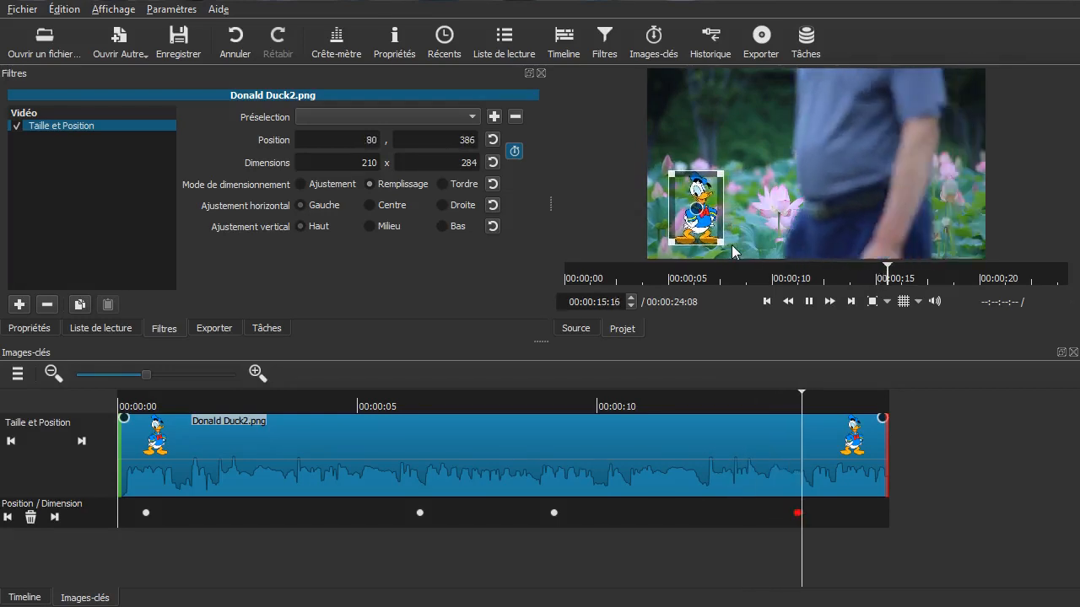
{"action": "key", "text": "space"}
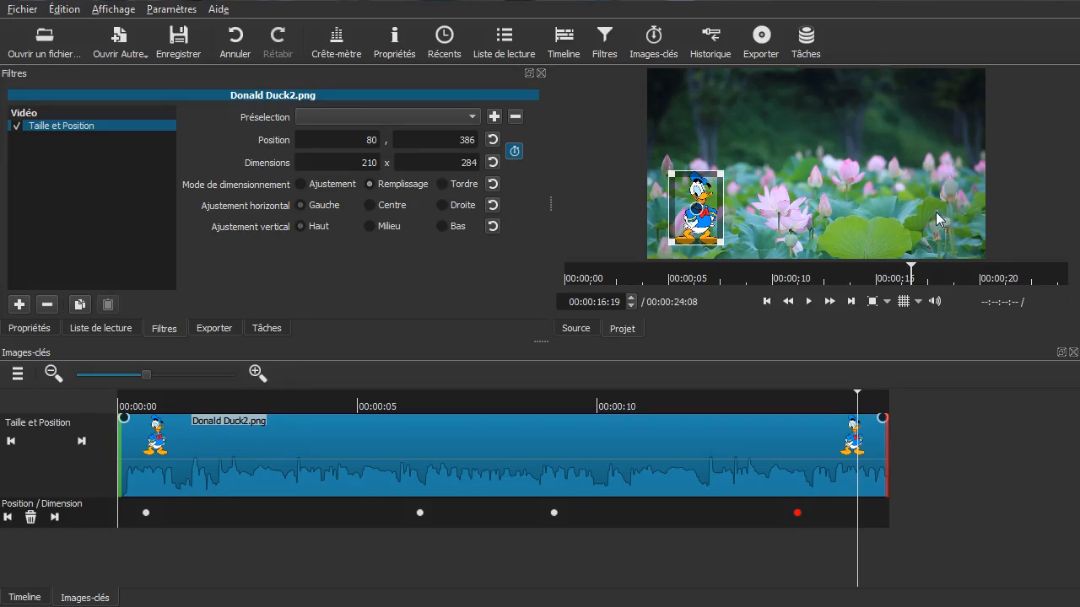
{"action": "left_click_drag", "start_coordinate": [138, 564], "coordinate": [117, 557]}
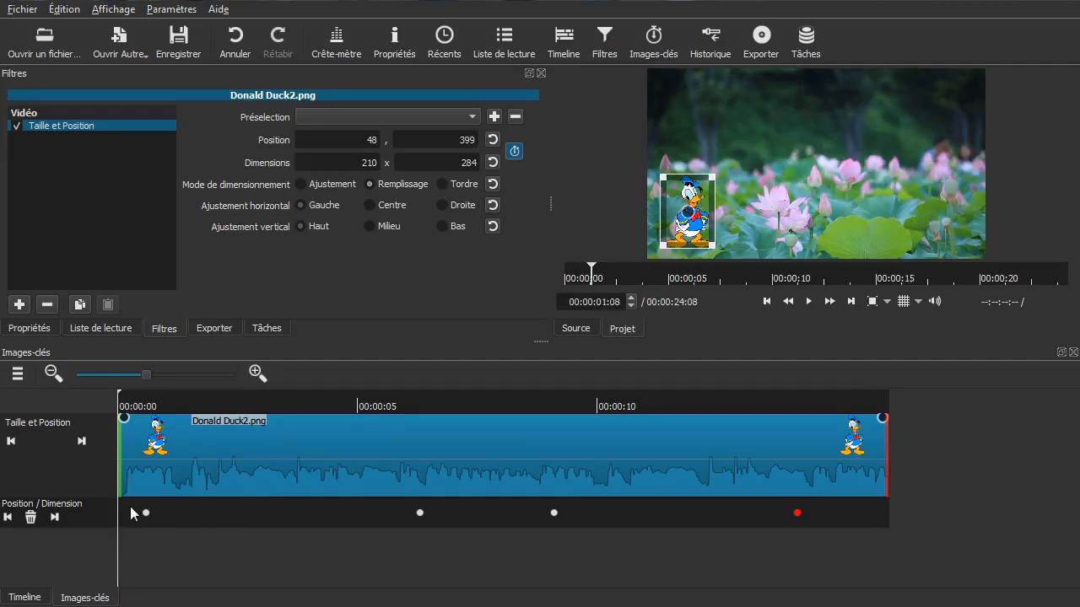
{"action": "key", "text": "space"}
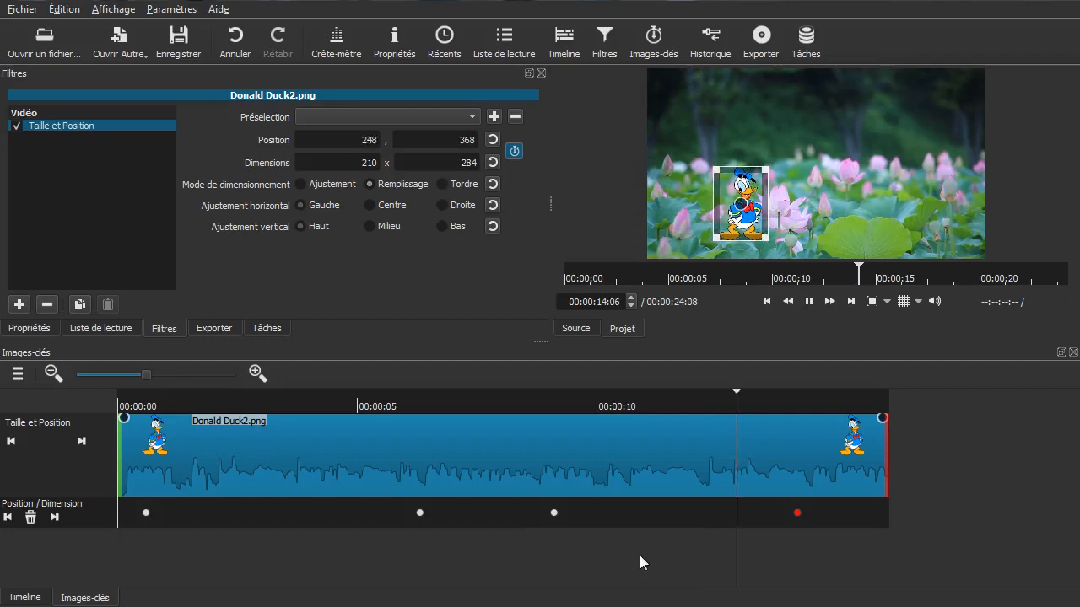
{"action": "key", "text": "space"}
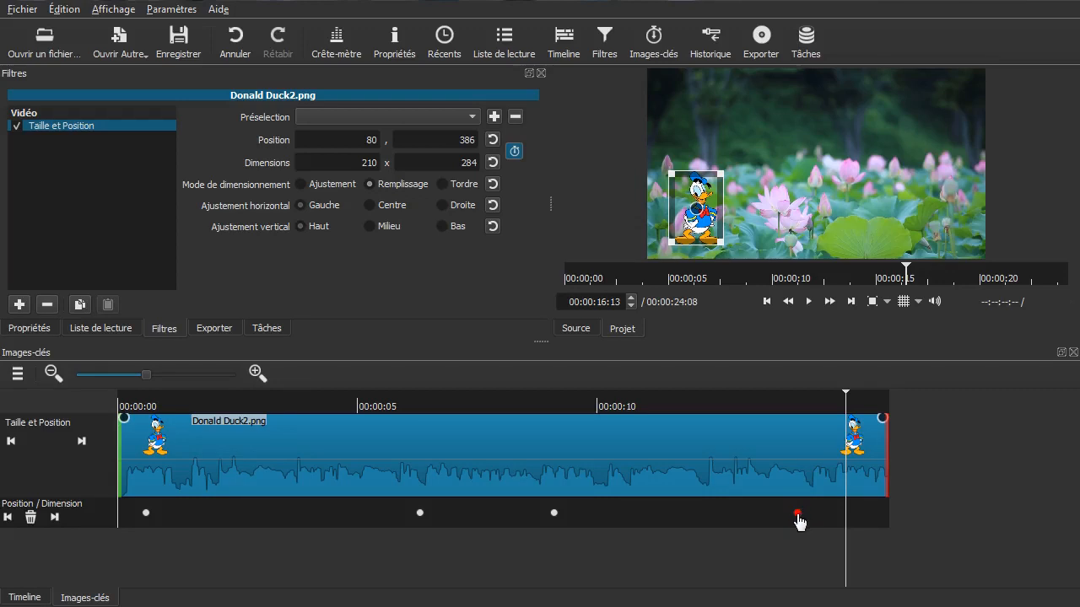
Step: Change the fourth and third position keyframes, at 00:00:15:13 and 00:00:10:11, to the Discret type
{"action": "mouse_move", "coordinate": [798, 521]}
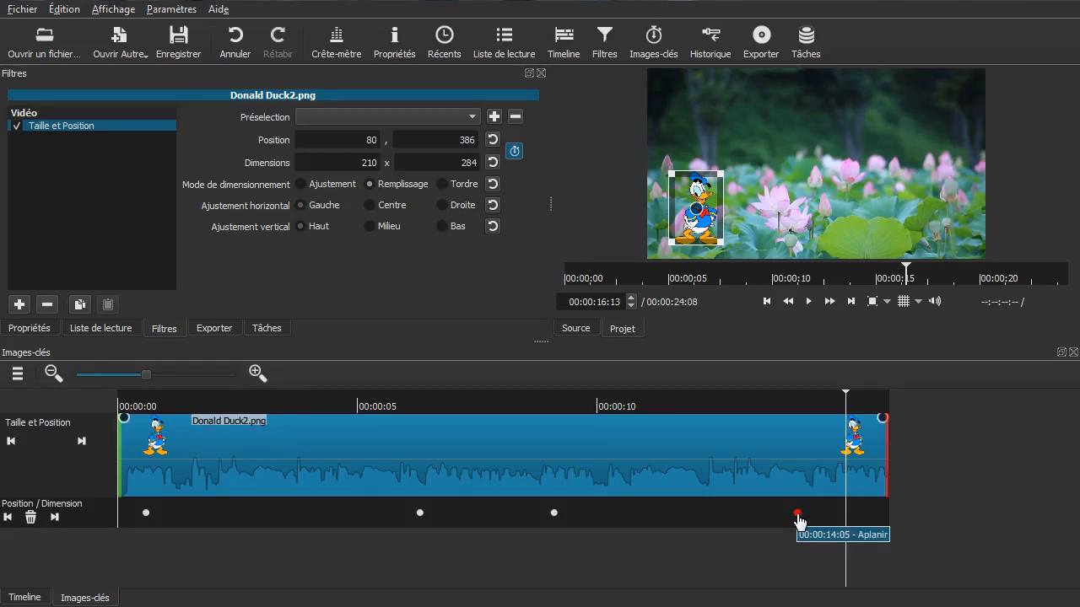
{"action": "right_click", "coordinate": [799, 521]}
{"action": "mouse_move", "coordinate": [831, 525]}
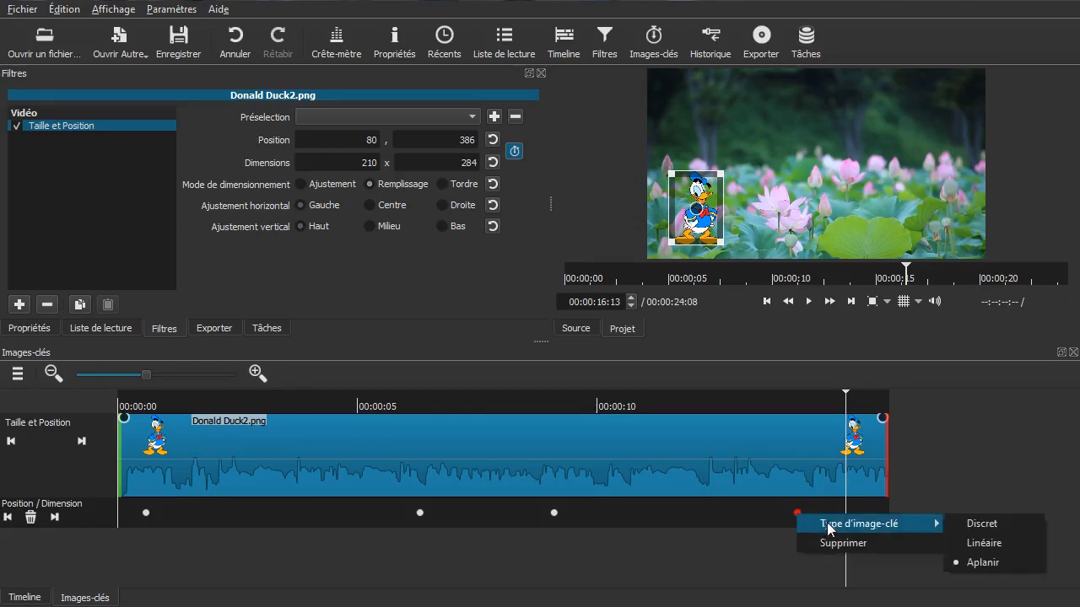
{"action": "left_click", "coordinate": [1008, 524]}
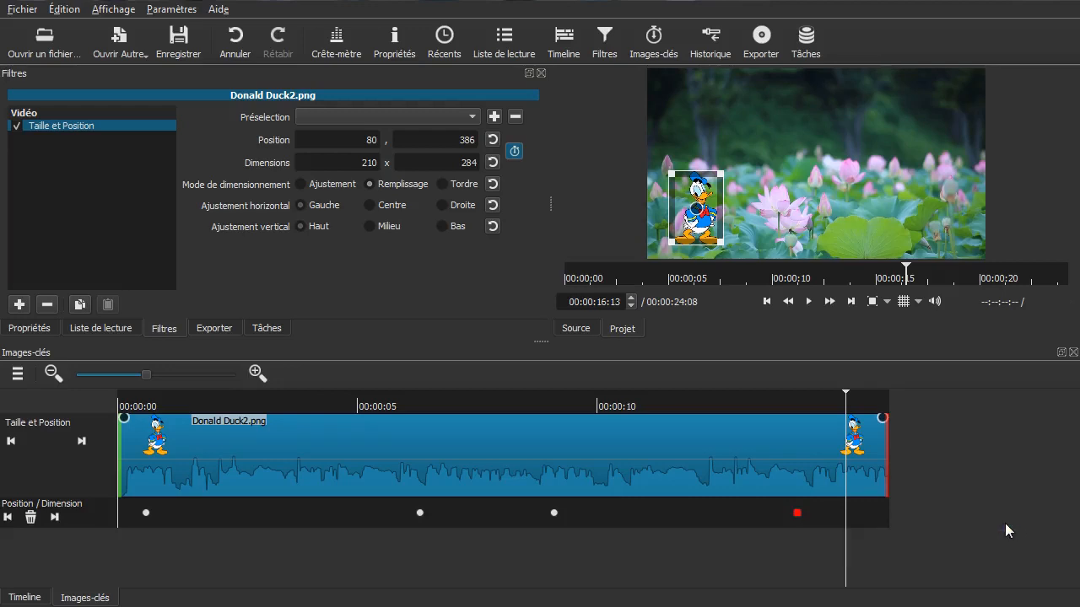
{"action": "right_click", "coordinate": [553, 513]}
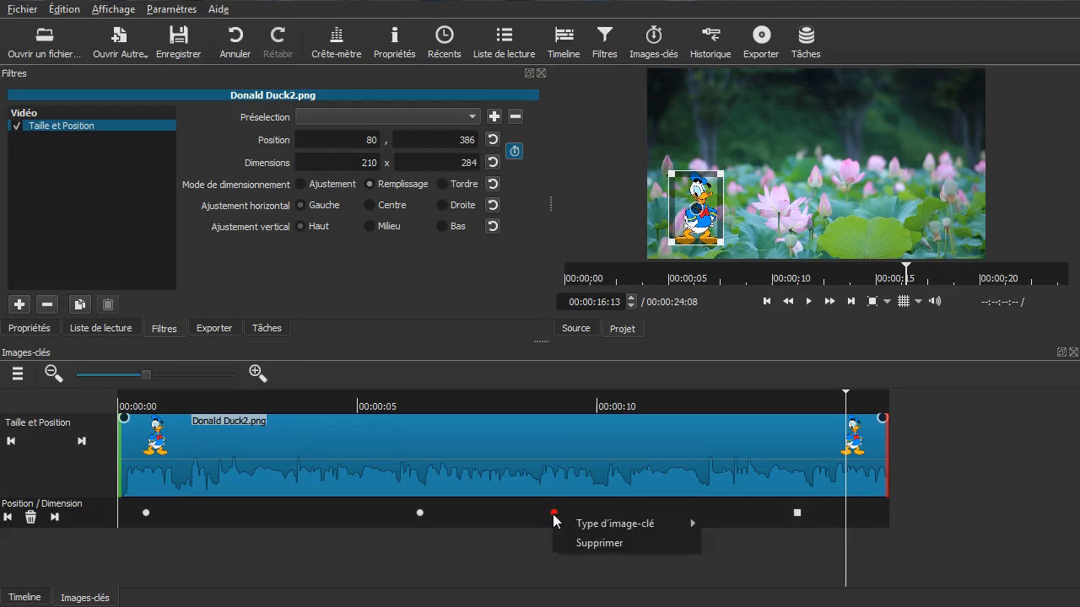
{"action": "mouse_move", "coordinate": [603, 524]}
{"action": "left_click", "coordinate": [760, 523]}
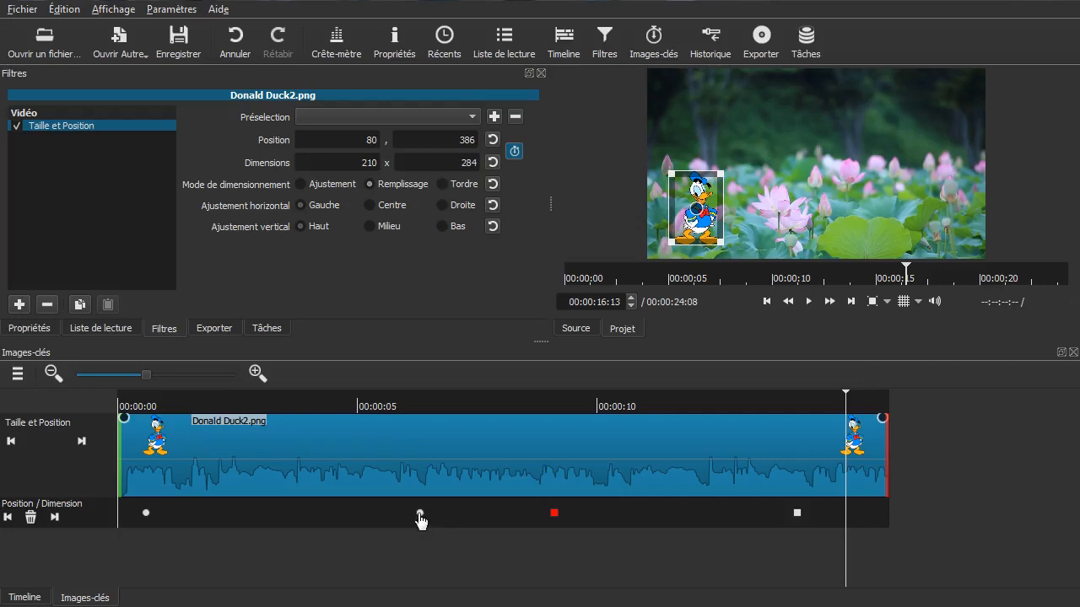
Step: Change the second and first position keyframes, at 00:00:07:16 and 00:00:01:23, to the Discret type
{"action": "right_click", "coordinate": [420, 513]}
{"action": "mouse_move", "coordinate": [509, 524]}
{"action": "left_click", "coordinate": [601, 523]}
{"action": "right_click", "coordinate": [146, 513]}
{"action": "mouse_move", "coordinate": [279, 525]}
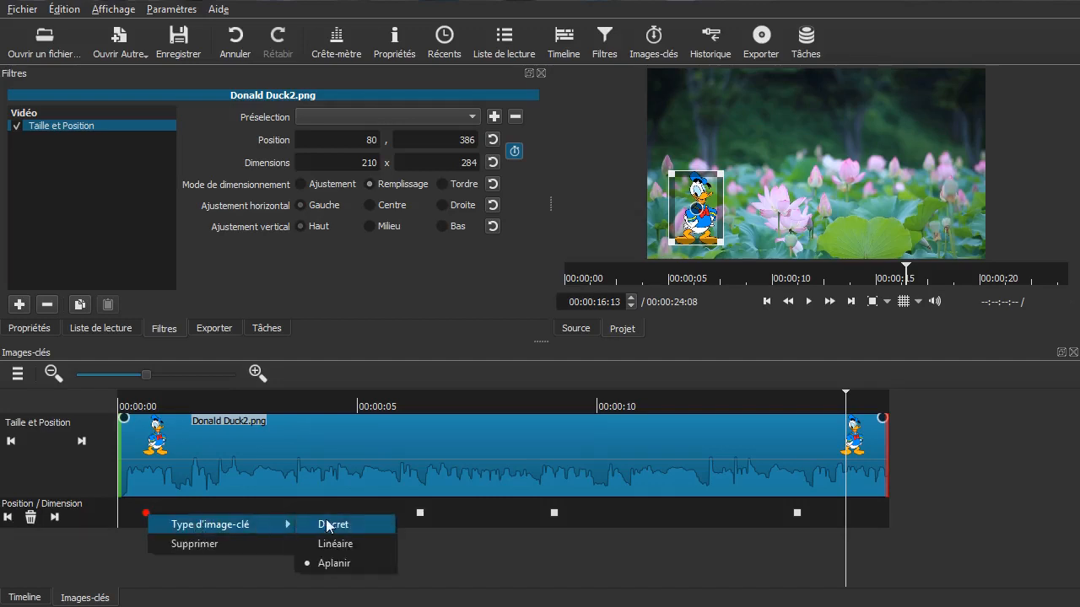
{"action": "left_click", "coordinate": [354, 523]}
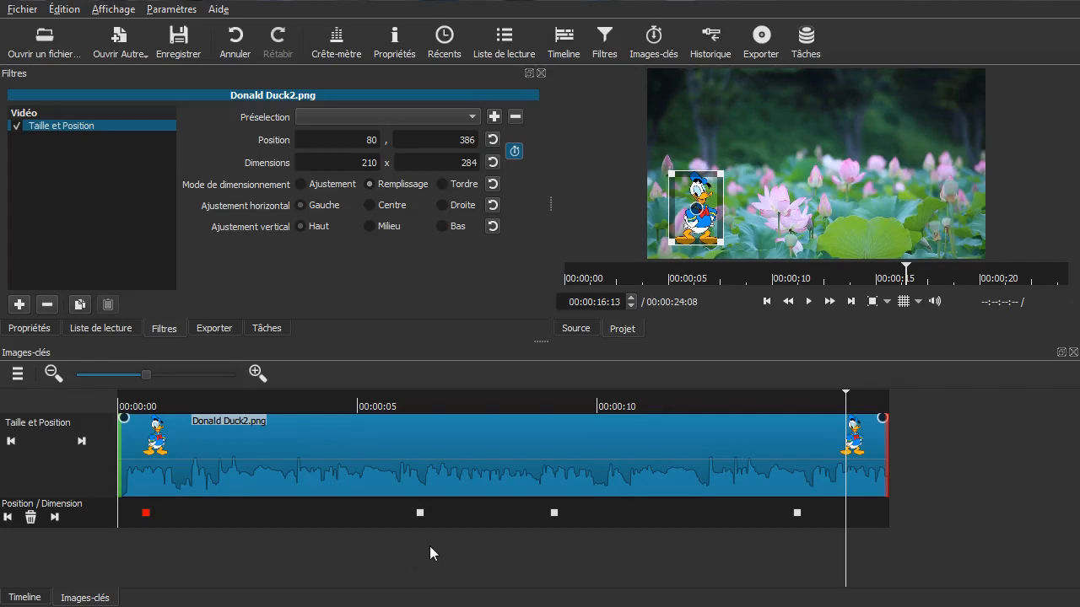
Step: Play the animation from the start of the duck clip to check the motion with the Discret keyframes
{"action": "left_click_drag", "start_coordinate": [150, 549], "coordinate": [60, 567]}
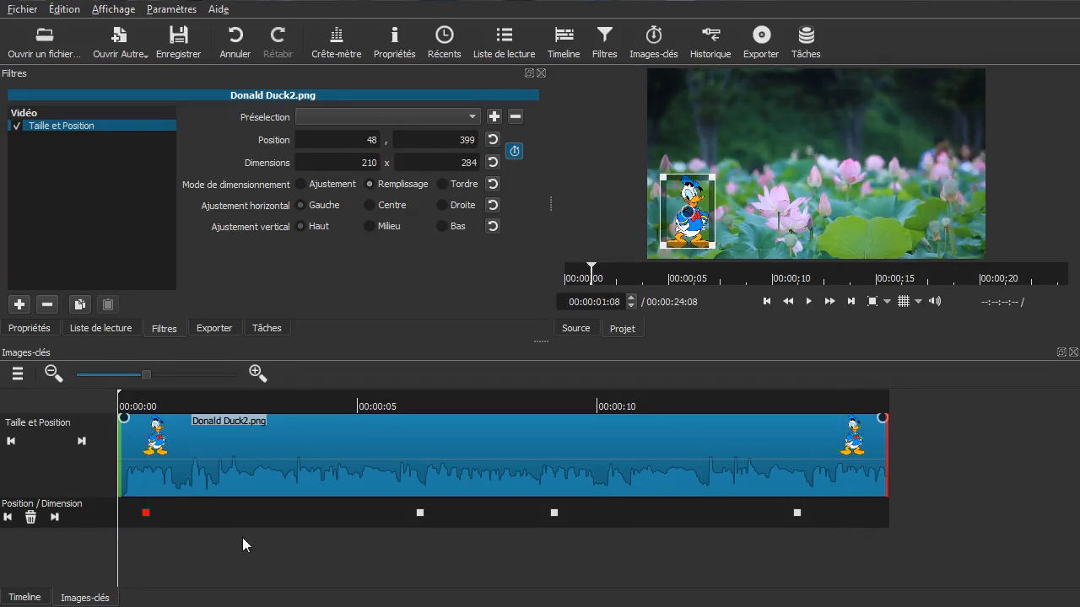
{"action": "key", "text": "space"}
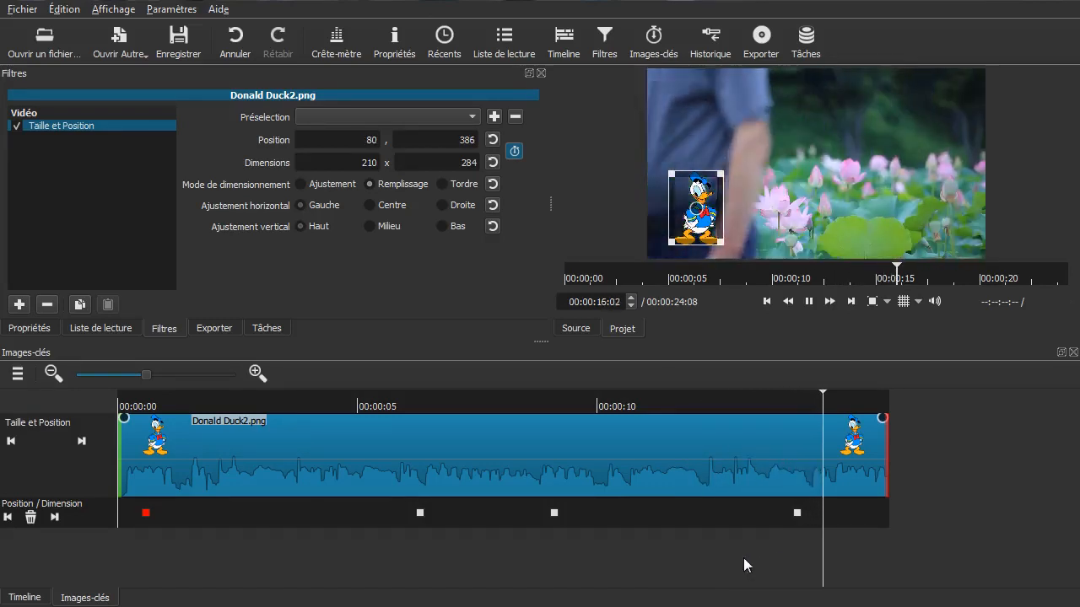
{"action": "key", "text": "space"}
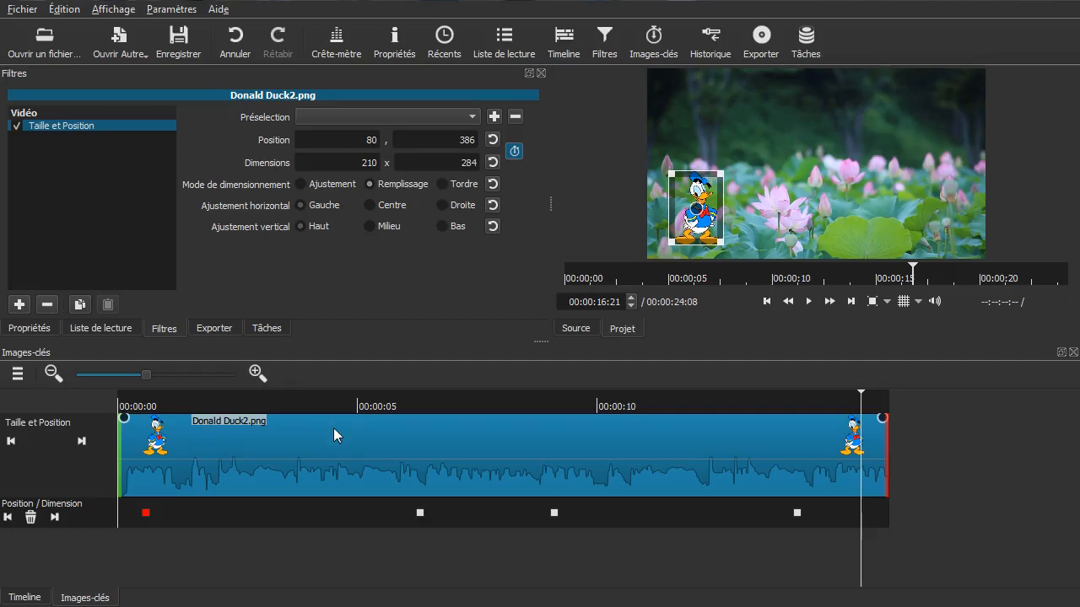
{"action": "left_click", "coordinate": [128, 564]}
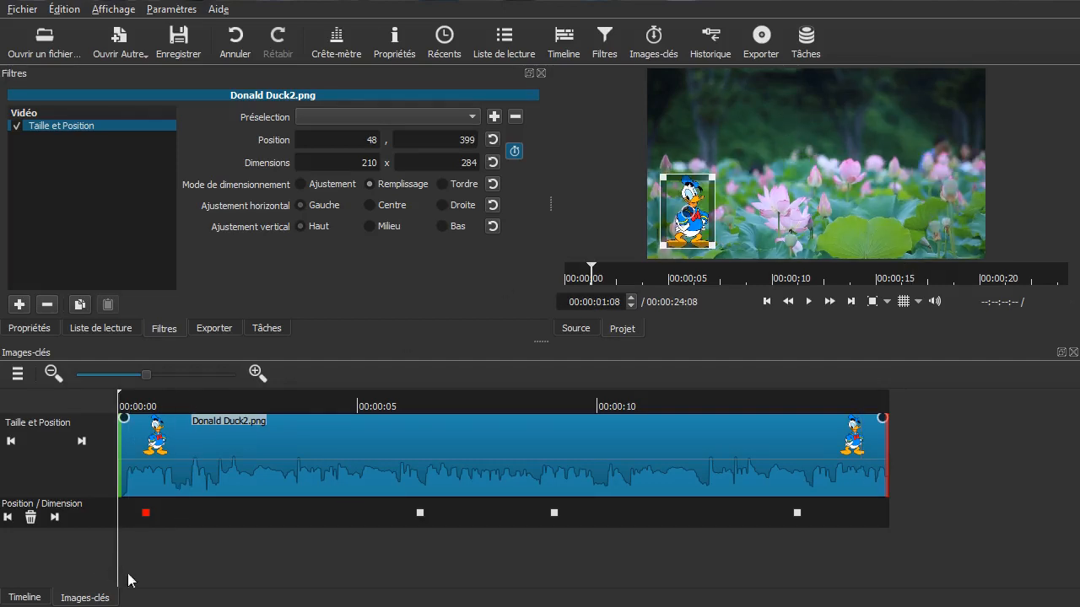
{"action": "key", "text": "space"}
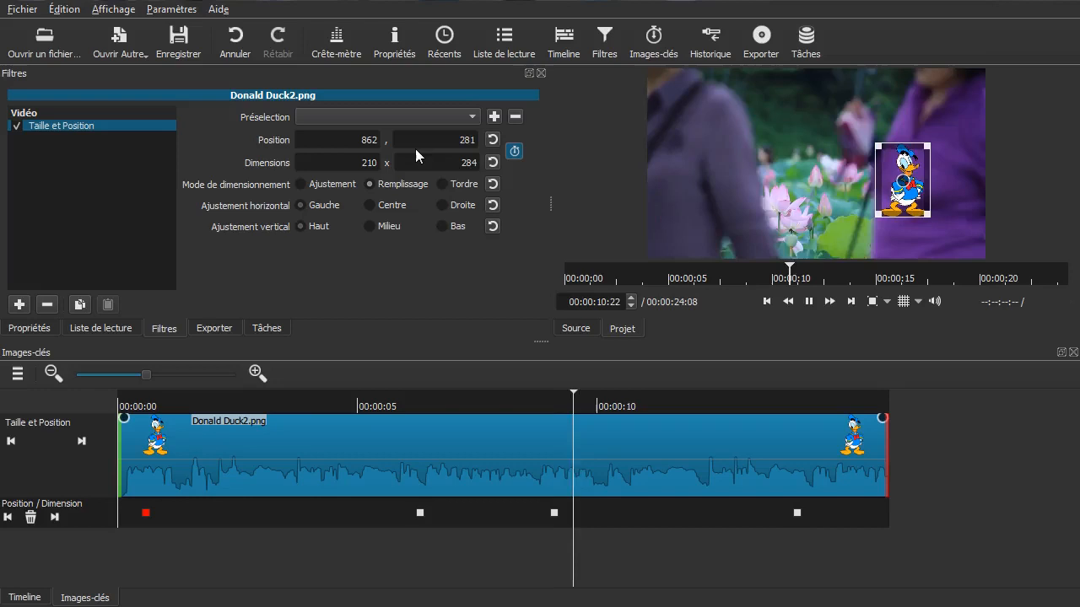
{"action": "key", "text": "space"}
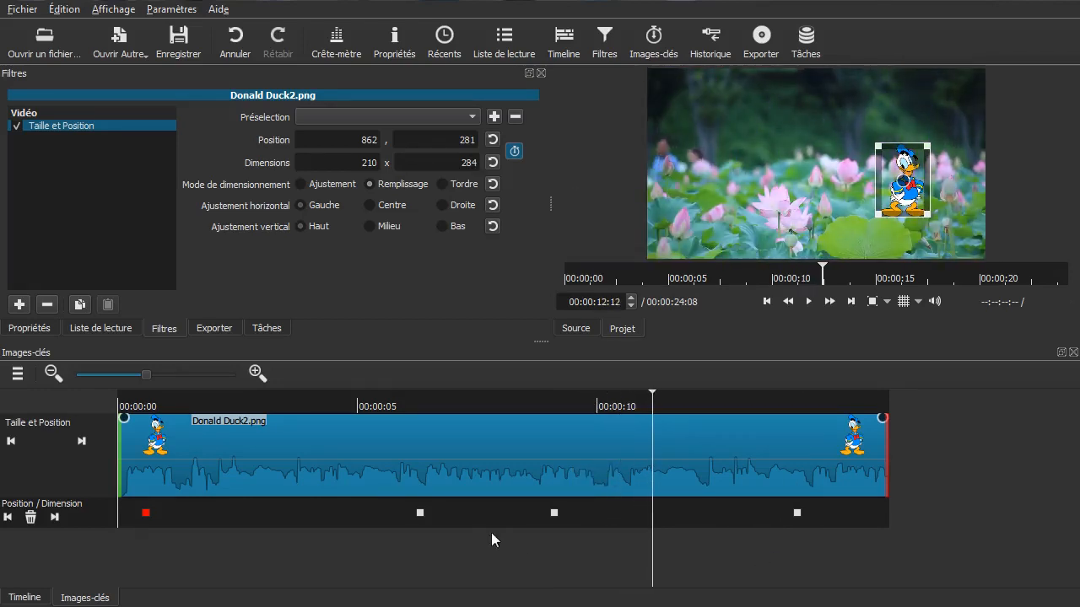
Step: Change only the second position keyframe, at 00:00:07:16, to the Linéaire type
{"action": "left_click", "coordinate": [55, 517]}
{"action": "left_click", "coordinate": [5, 518]}
{"action": "left_click", "coordinate": [5, 518]}
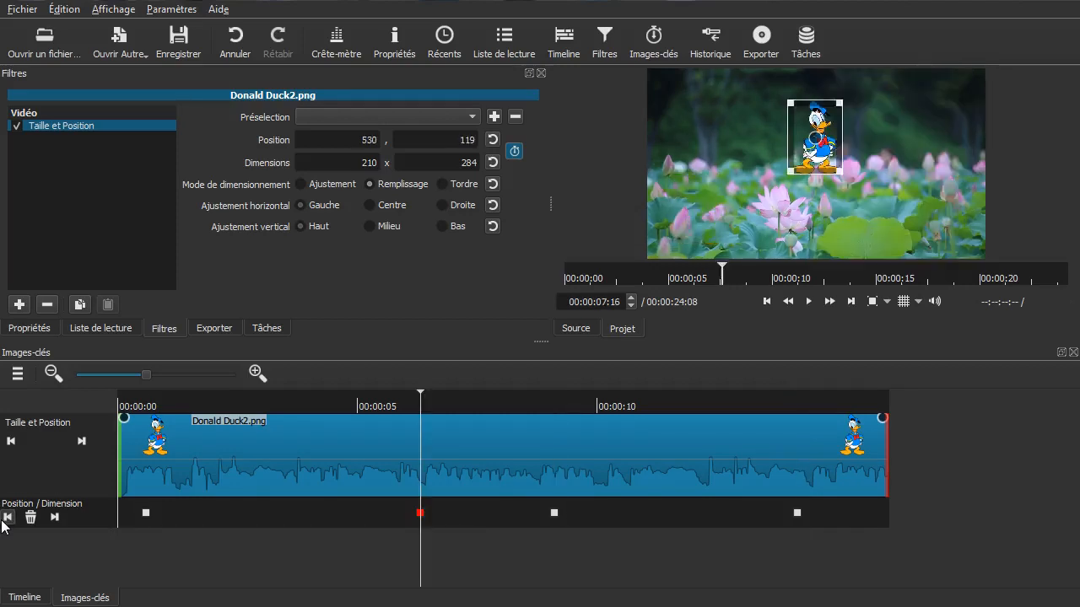
{"action": "left_click", "coordinate": [5, 518]}
{"action": "left_click", "coordinate": [55, 517]}
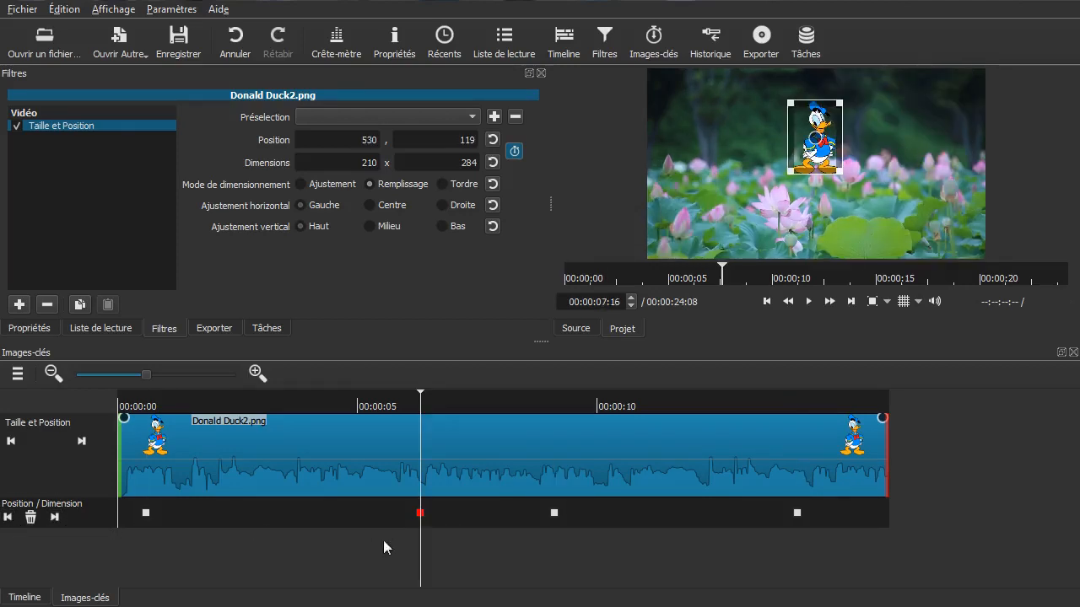
{"action": "right_click", "coordinate": [421, 513]}
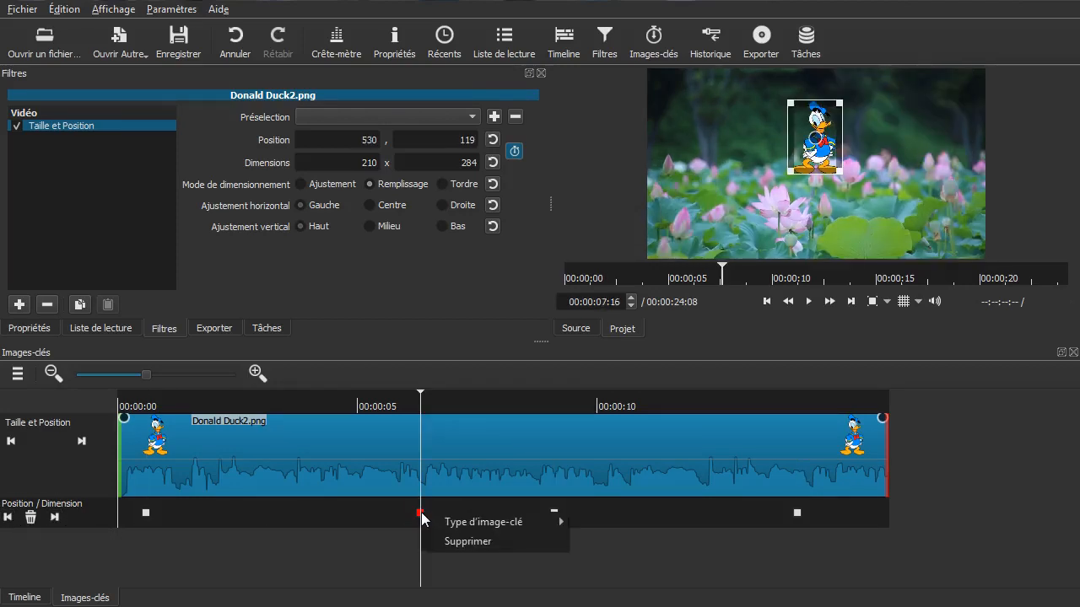
{"action": "mouse_move", "coordinate": [539, 522]}
{"action": "left_click", "coordinate": [601, 540]}
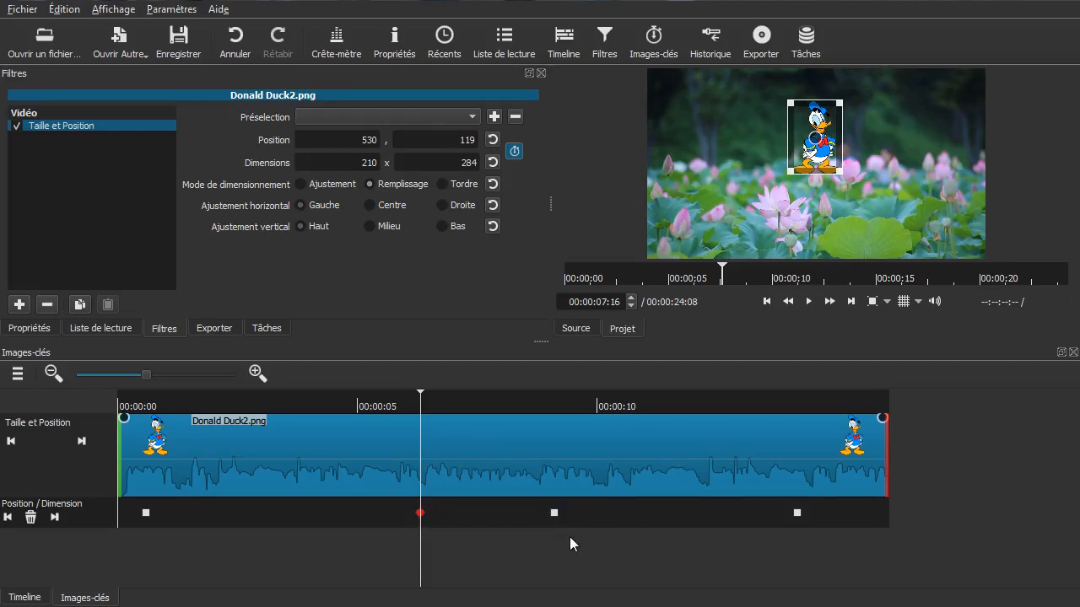
Step: Play the animation from the start of the duck clip to check the motion with mixed keyframe types, and return to the project timeline
{"action": "left_click", "coordinate": [122, 536]}
{"action": "key", "text": "space"}
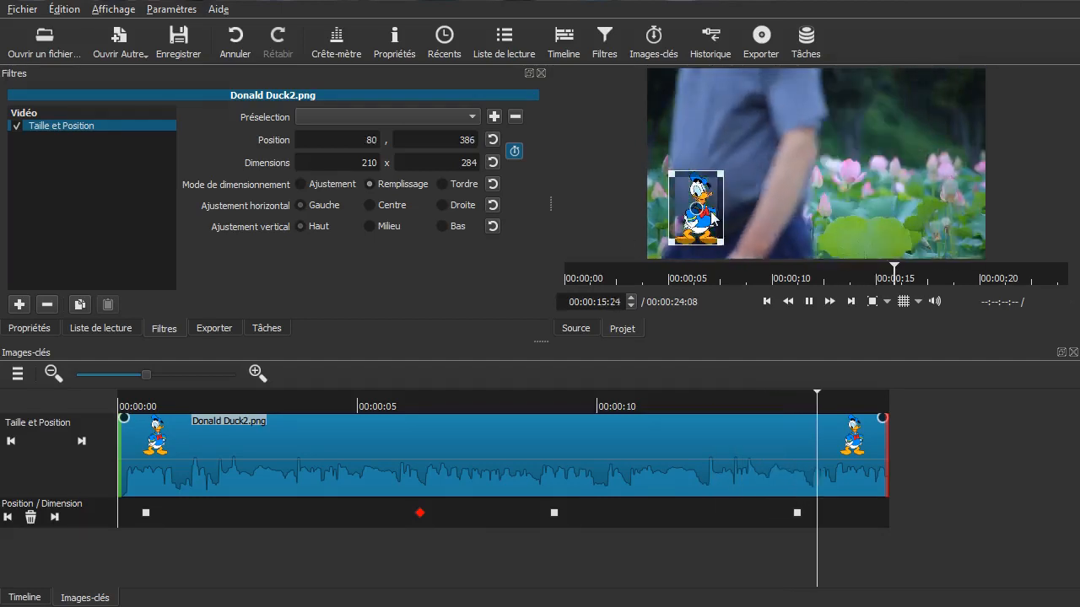
{"action": "key", "text": "space"}
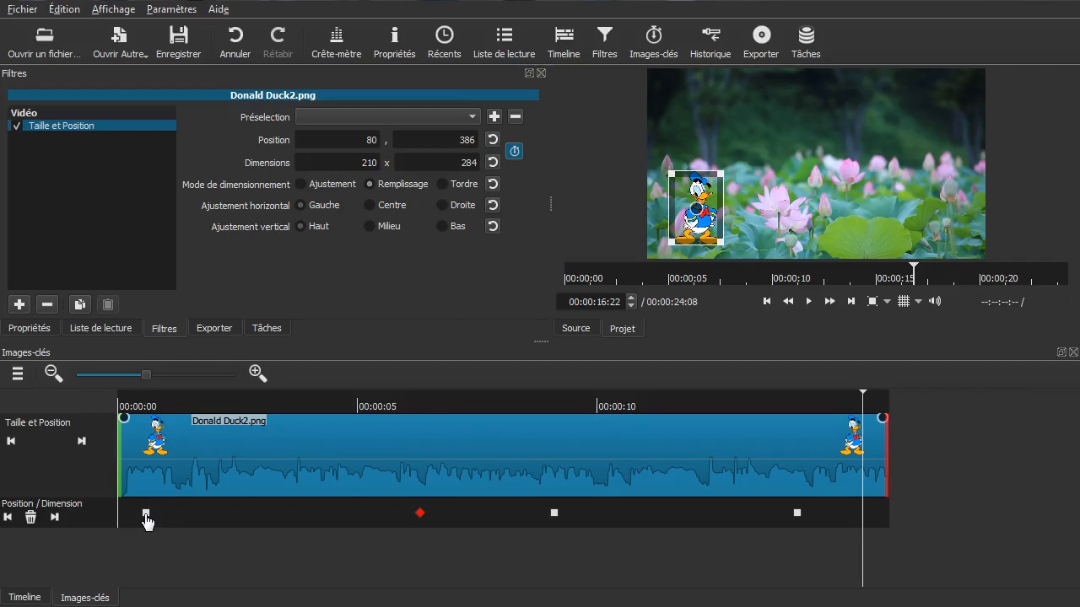
{"action": "mouse_move", "coordinate": [152, 522]}
{"action": "left_click", "coordinate": [24, 598]}
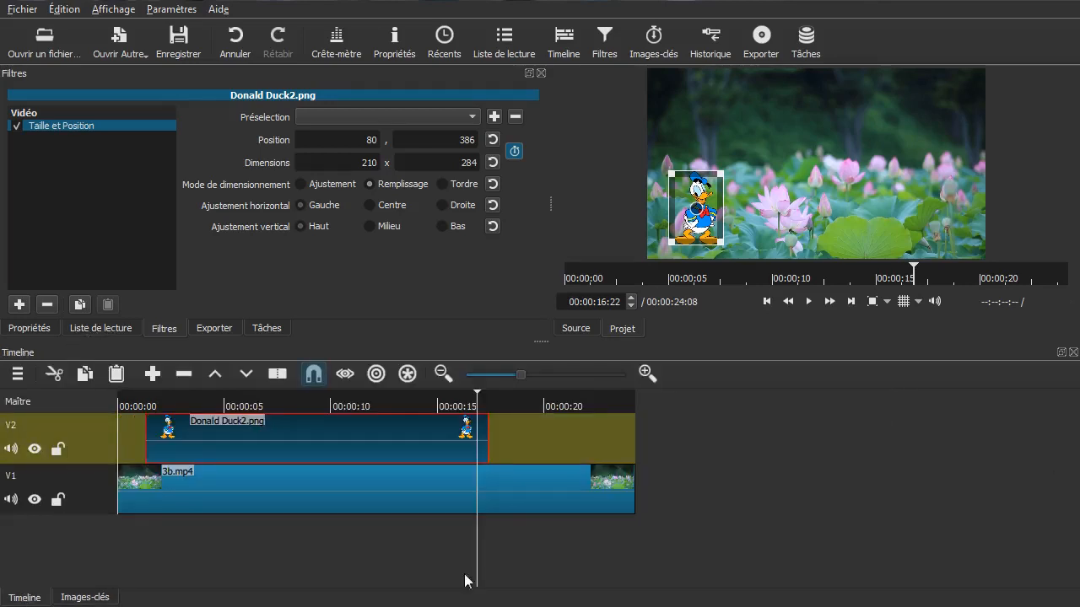